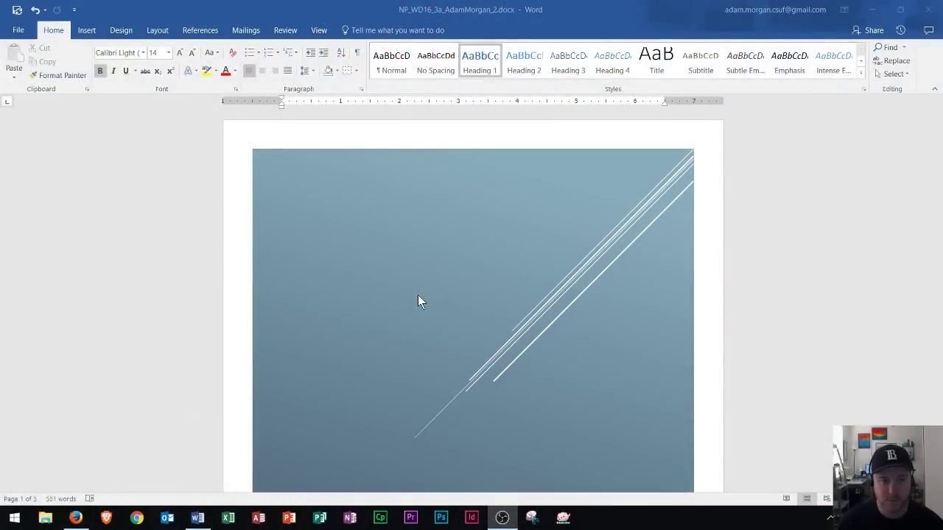
Scroll through the document from the OMAHA TIME EXCHANGE cover to the Overview page
scroll(388, 271, down, 1)
scroll(336, 262, down, 1)
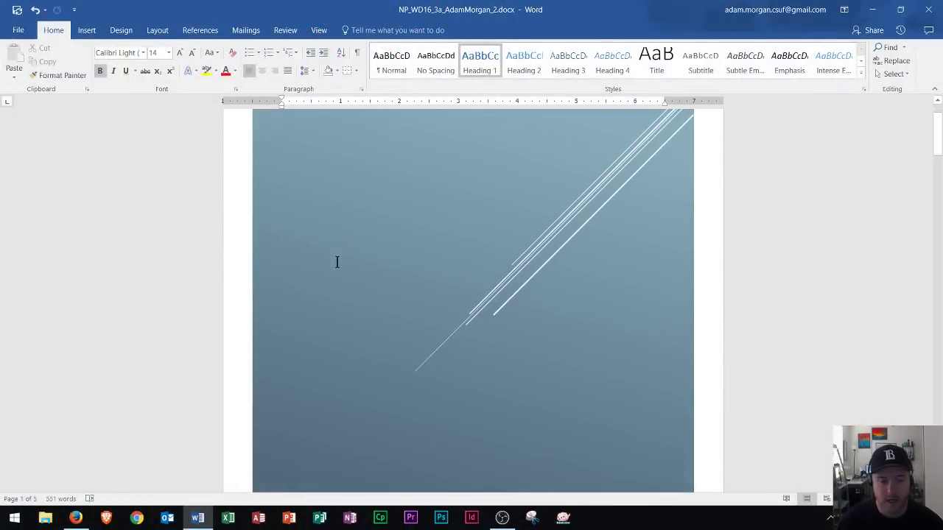
scroll(336, 262, down, 2)
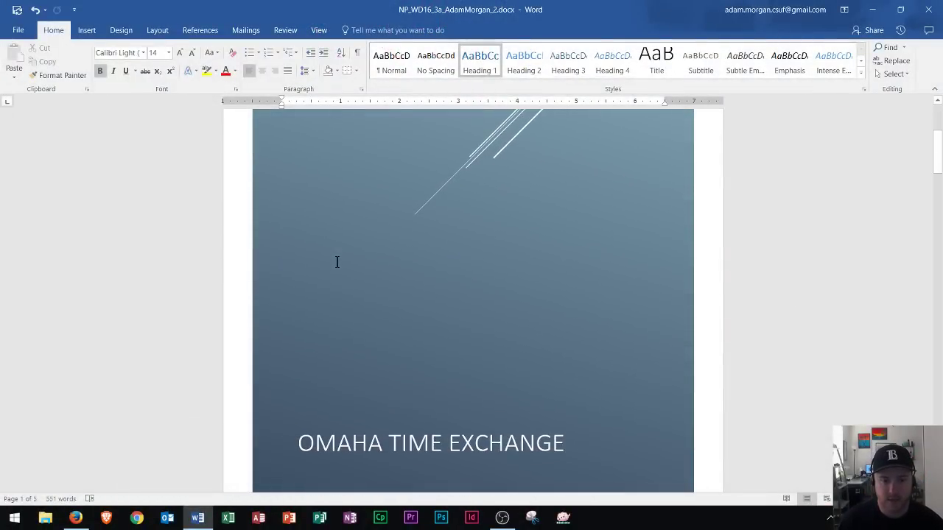
scroll(337, 262, down, 1)
scroll(337, 262, down, 1)
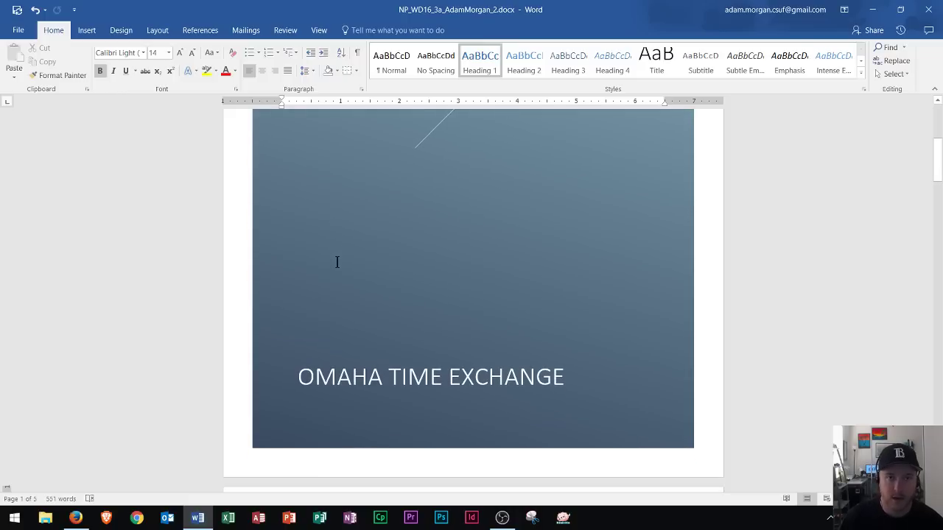
scroll(406, 257, up, 2)
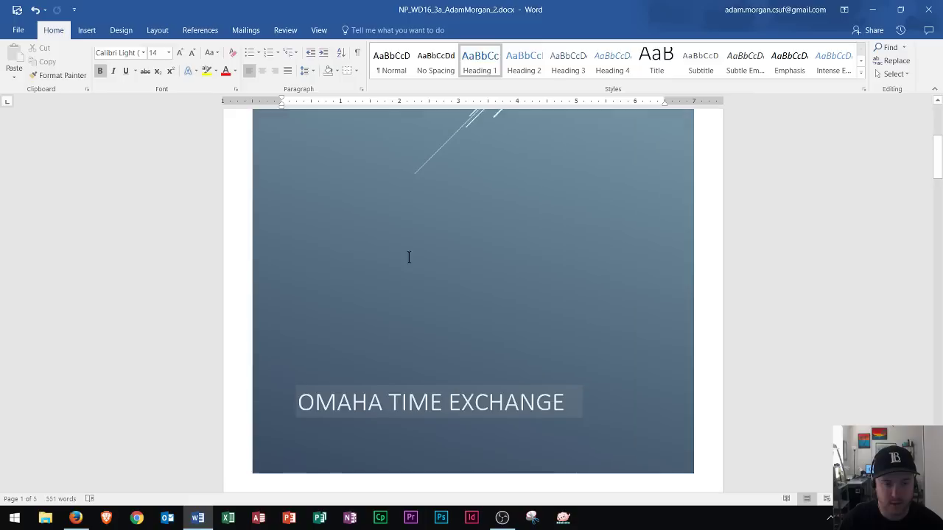
scroll(407, 241, up, 3)
scroll(406, 239, up, 2)
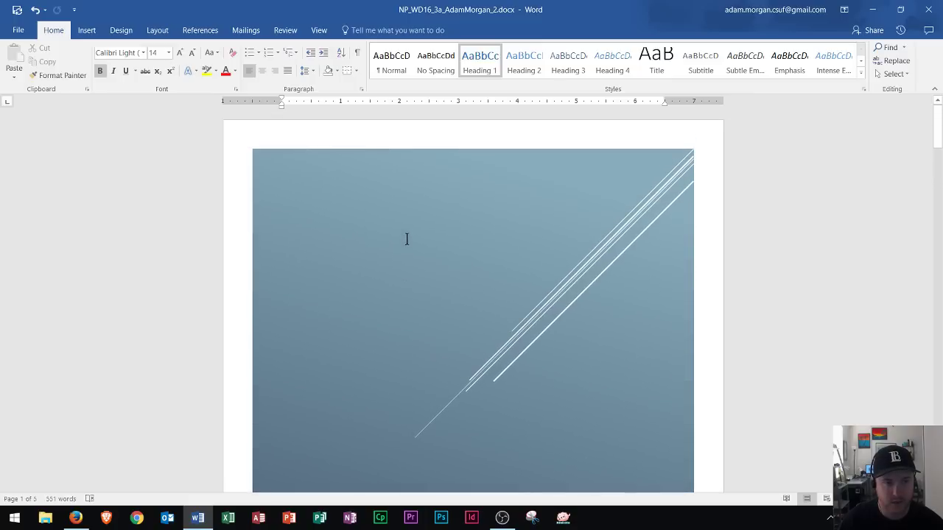
scroll(406, 239, down, 2)
scroll(406, 239, down, 2)
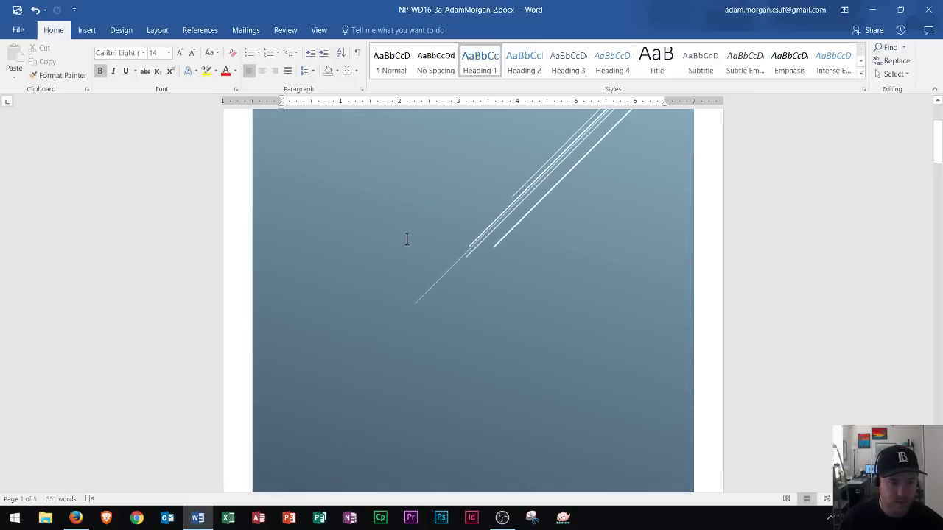
scroll(405, 239, down, 1)
scroll(406, 239, down, 1)
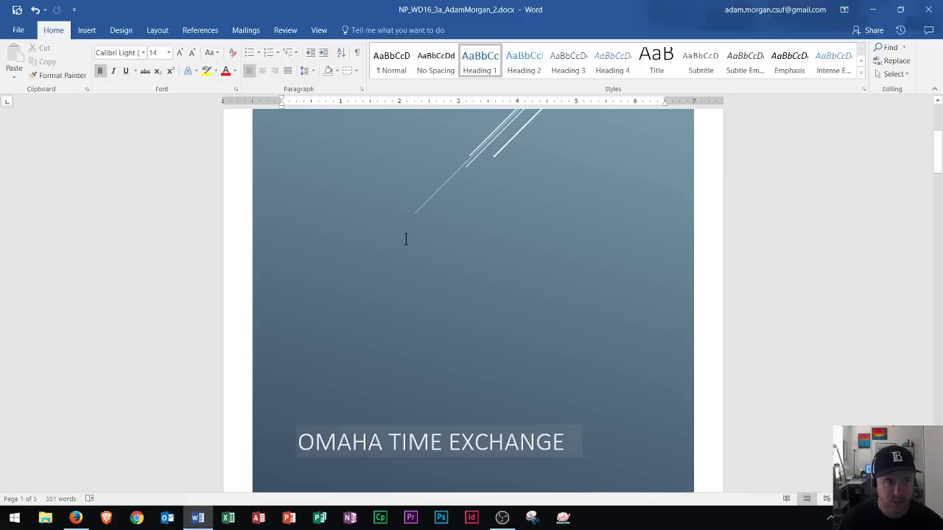
Browse the built-in Cover Page designs and close the gallery without choosing one
click(87, 30)
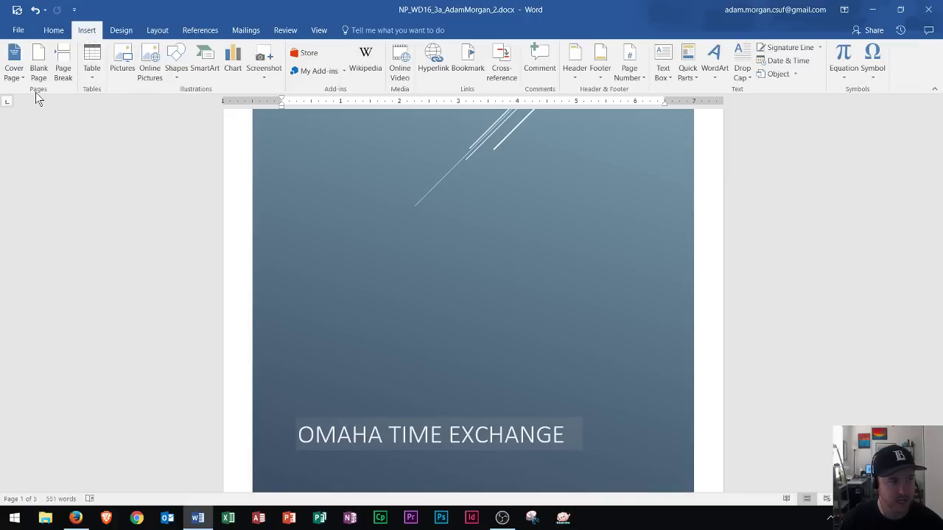
click(21, 76)
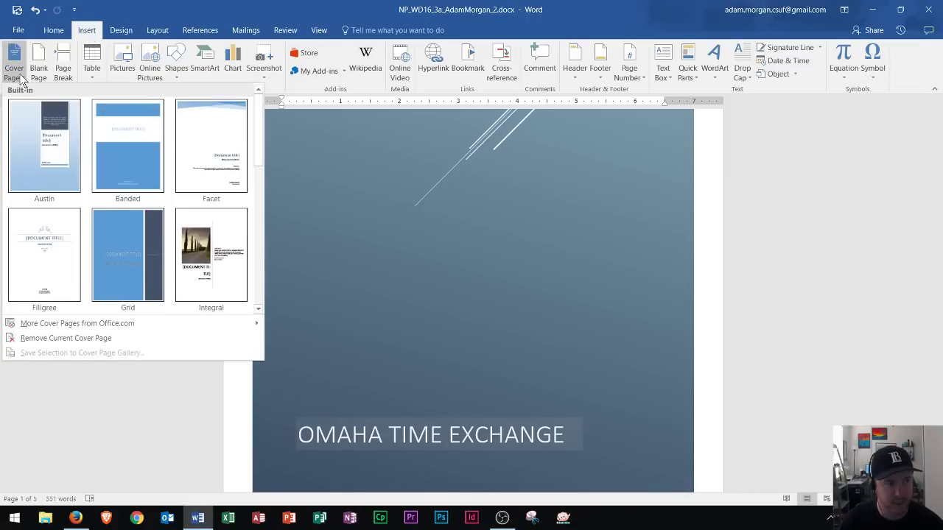
scroll(124, 208, down, 3)
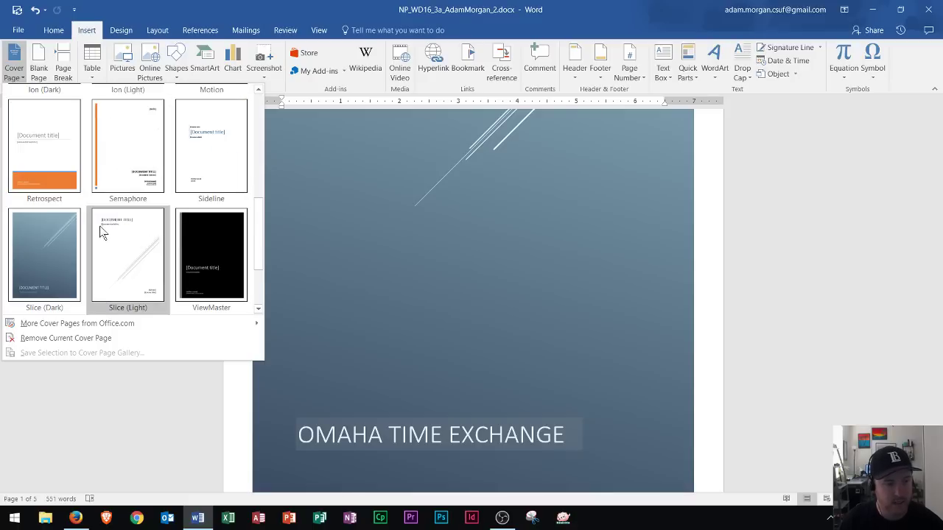
scroll(99, 229, down, 1)
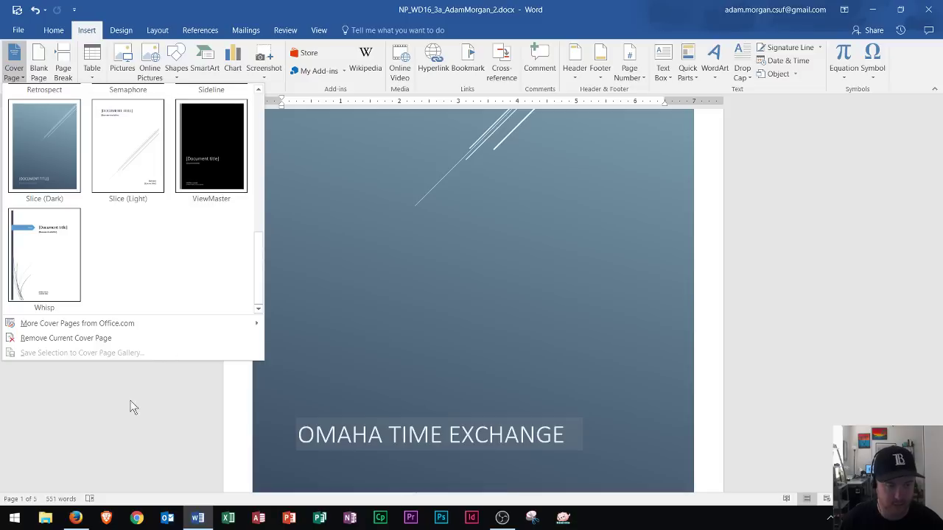
click(395, 329)
scroll(416, 247, down, 3)
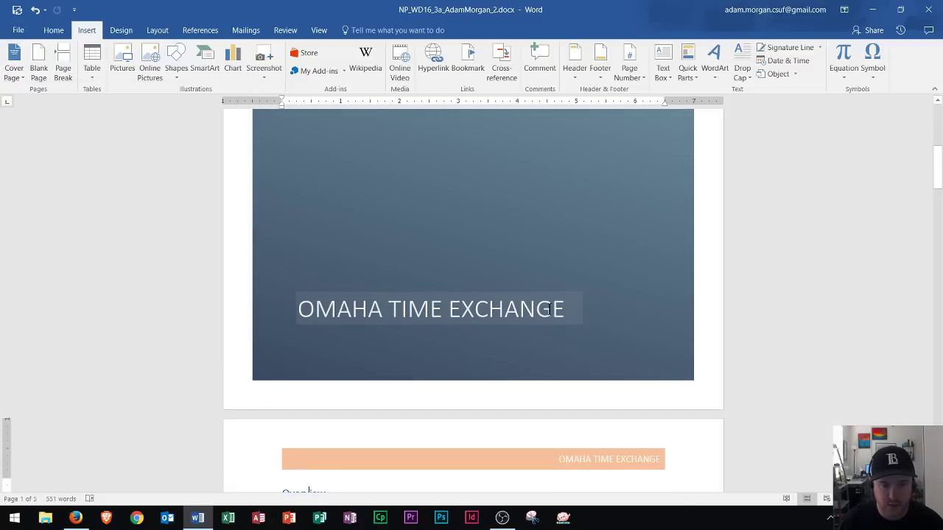
scroll(516, 339, down, 1)
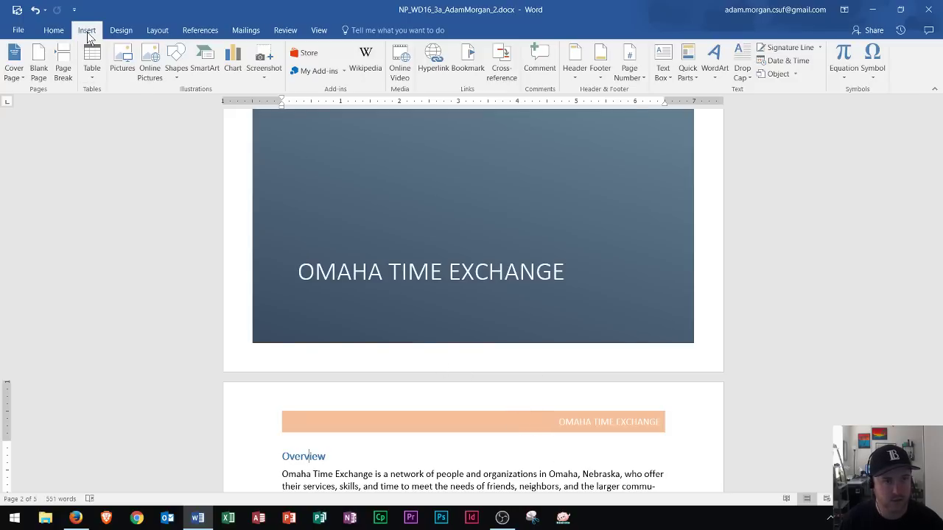
click(574, 70)
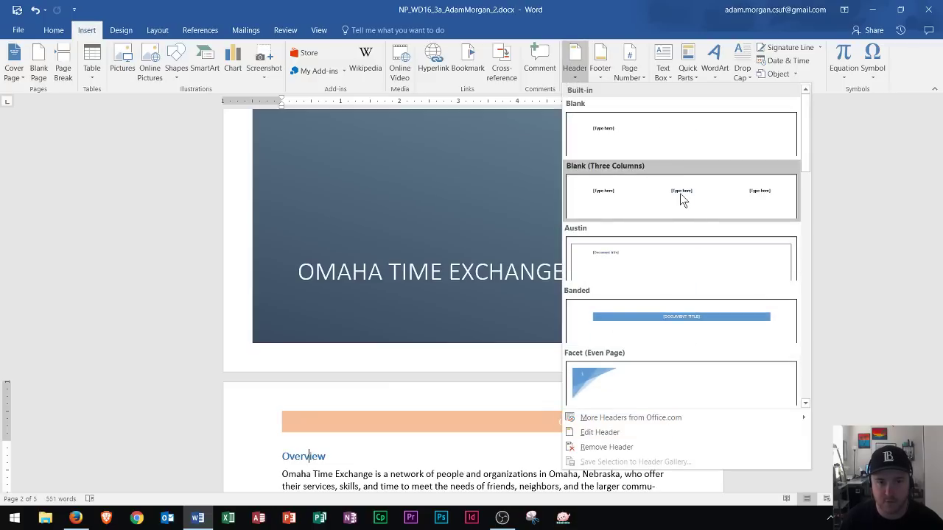
scroll(662, 221, down, 3)
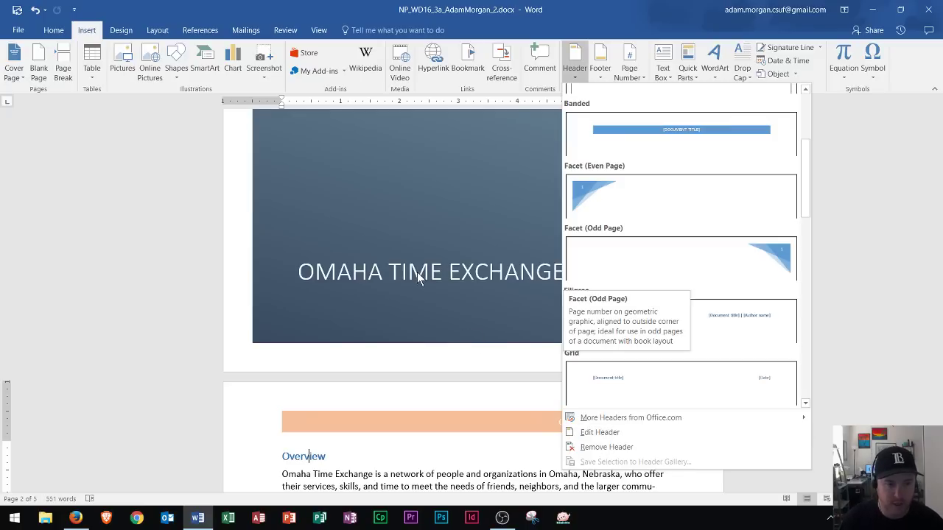
click(345, 237)
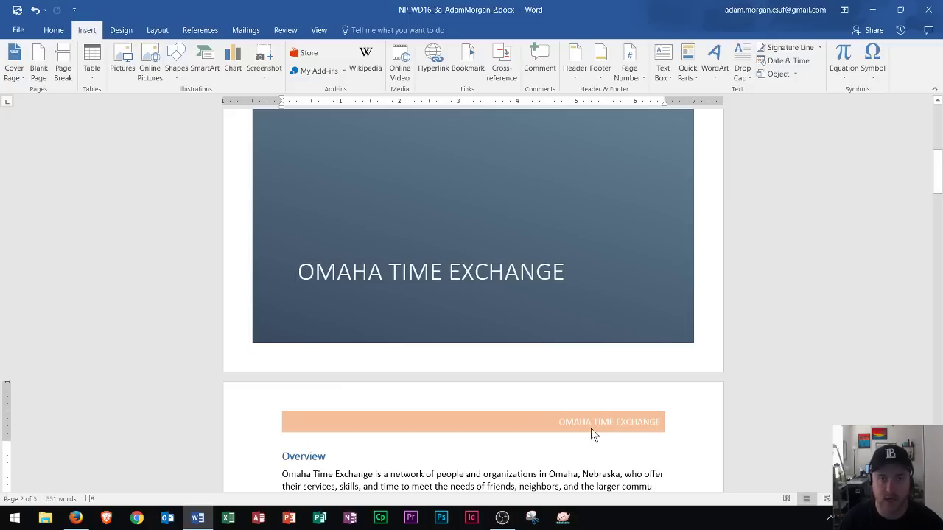
scroll(571, 396, down, 1)
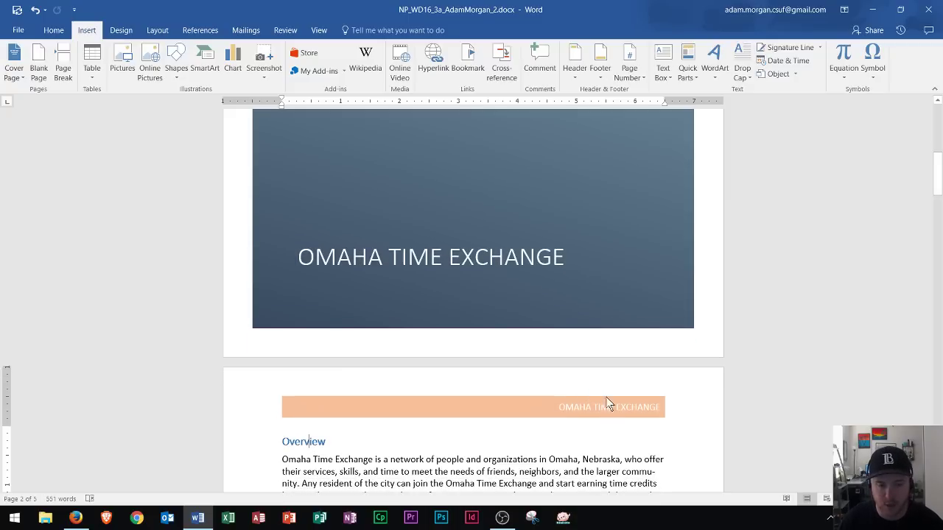
scroll(589, 380, down, 1)
Review the Heading 1 options in the Home Styles gallery and dismiss them unchanged
scroll(548, 322, down, 1)
scroll(427, 316, down, 2)
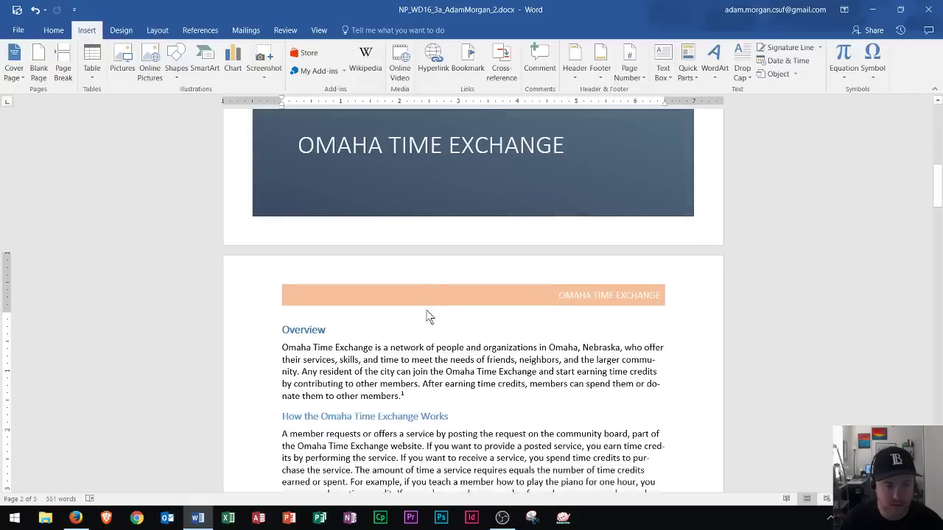
scroll(295, 309, down, 1)
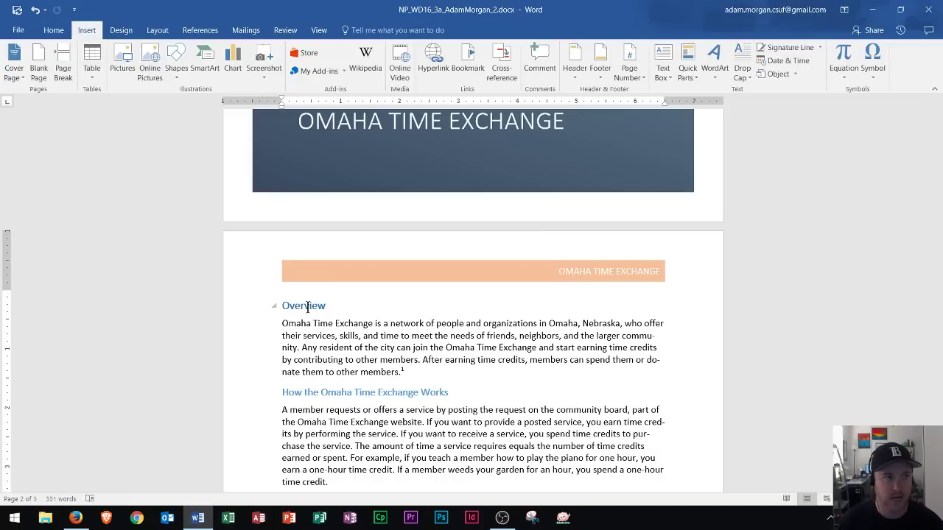
click(55, 33)
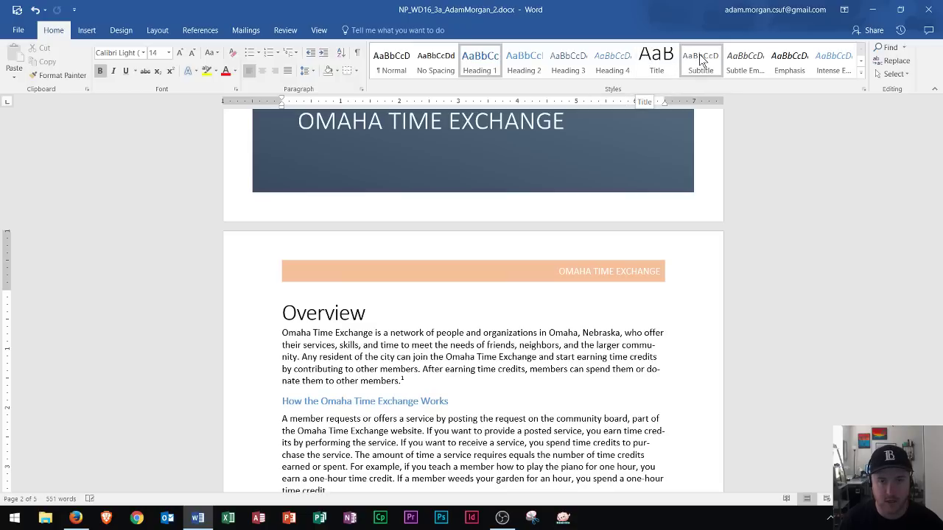
click(860, 74)
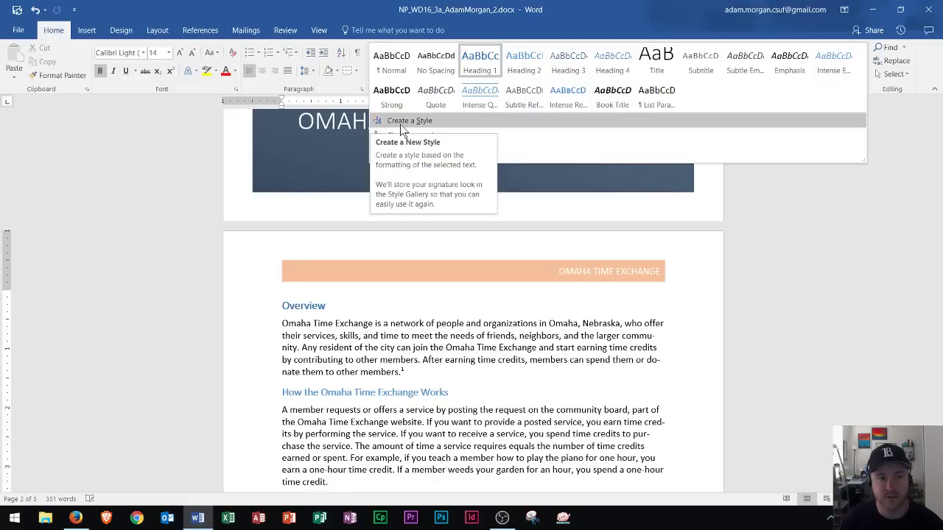
right_click(488, 59)
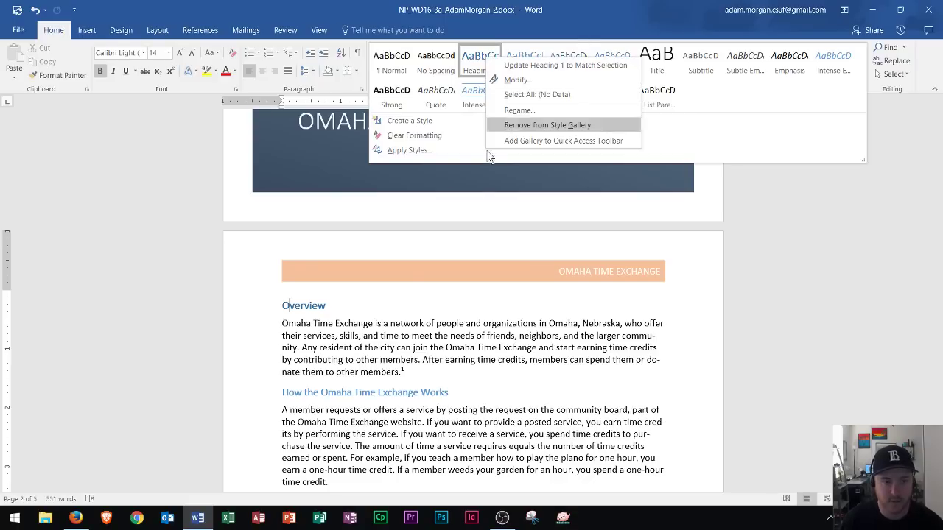
click(346, 312)
scroll(359, 283, down, 2)
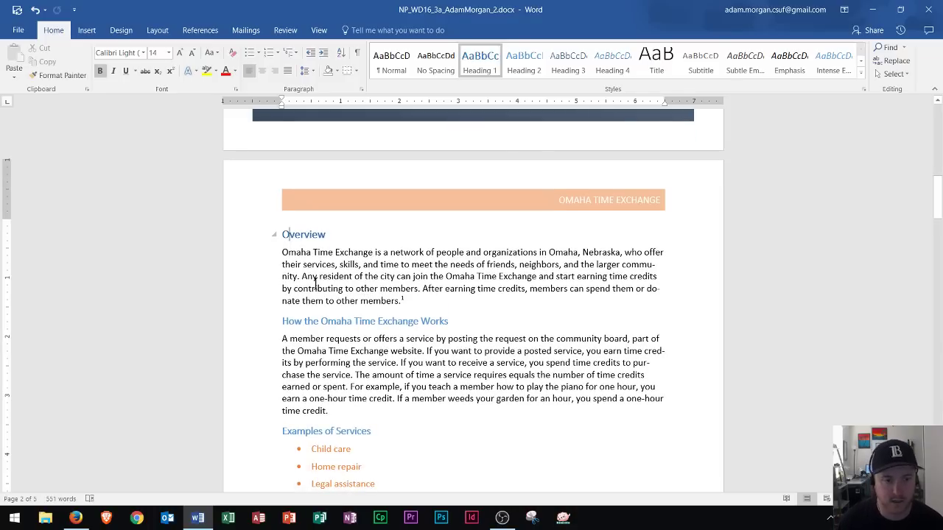
scroll(284, 267, down, 1)
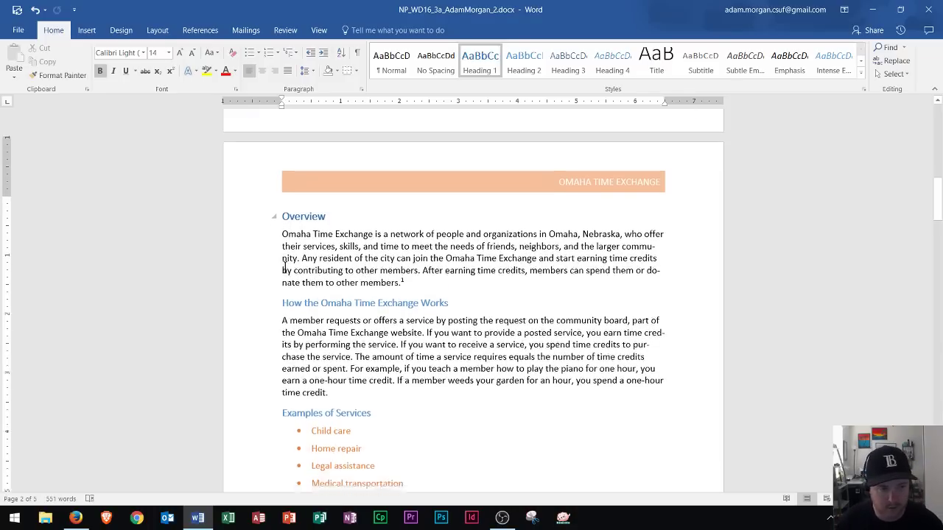
scroll(412, 235, down, 1)
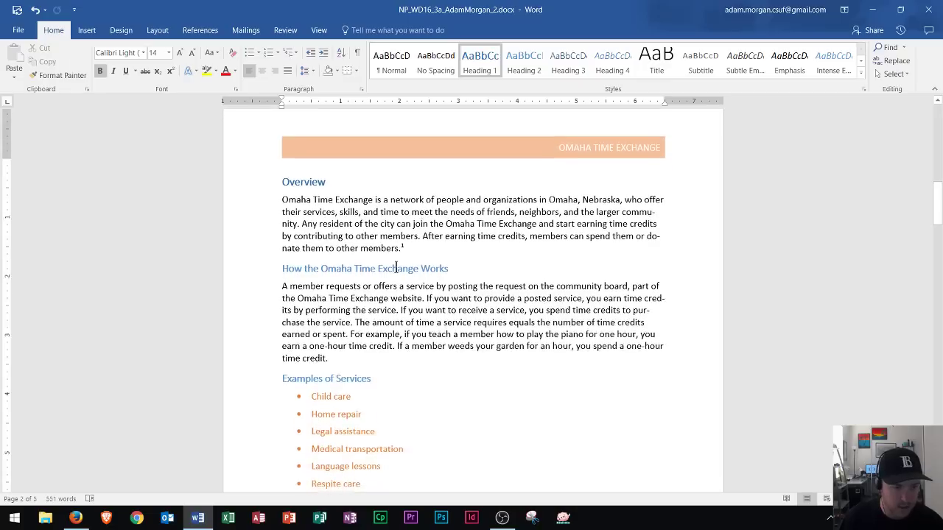
scroll(396, 268, down, 1)
click(311, 237)
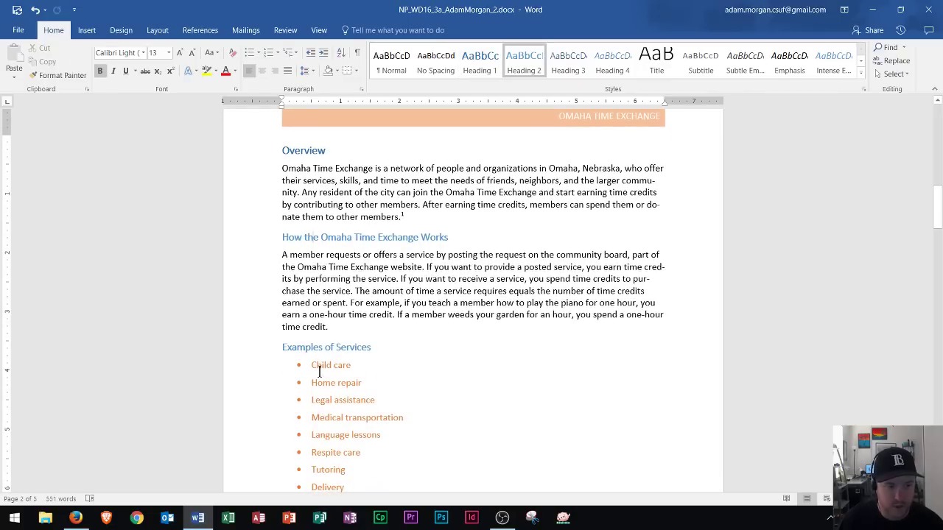
scroll(331, 323, down, 2)
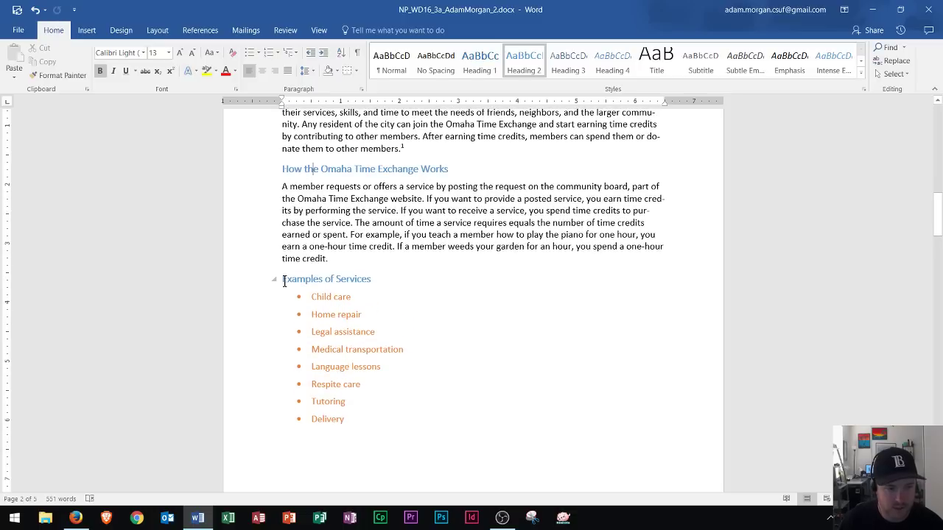
click(321, 345)
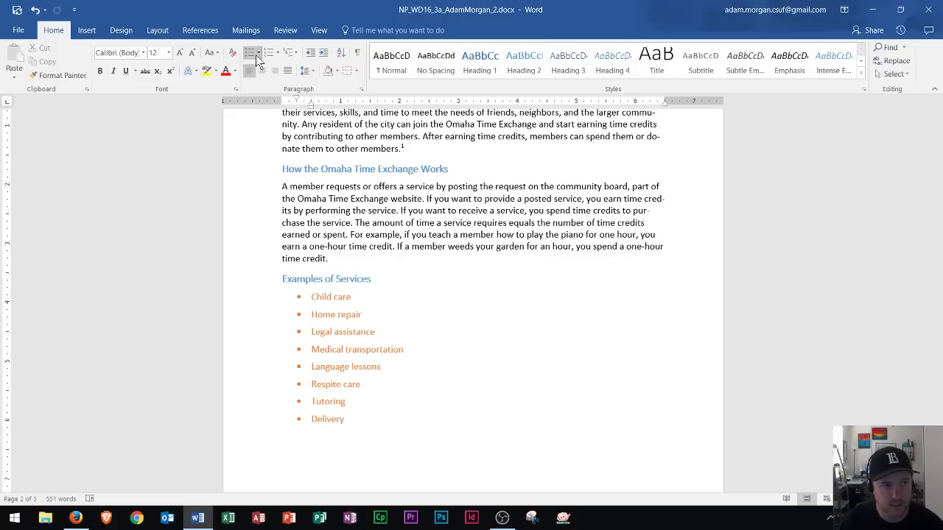
click(259, 54)
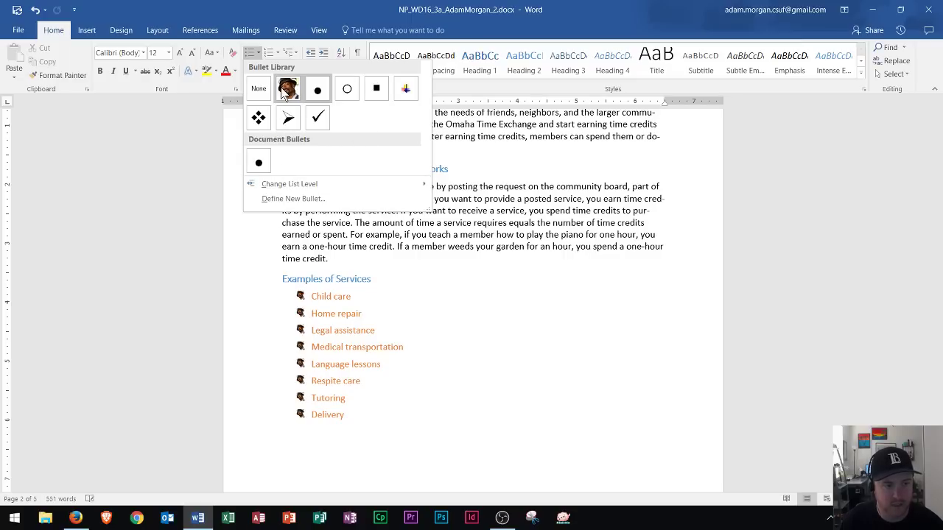
key(Escape)
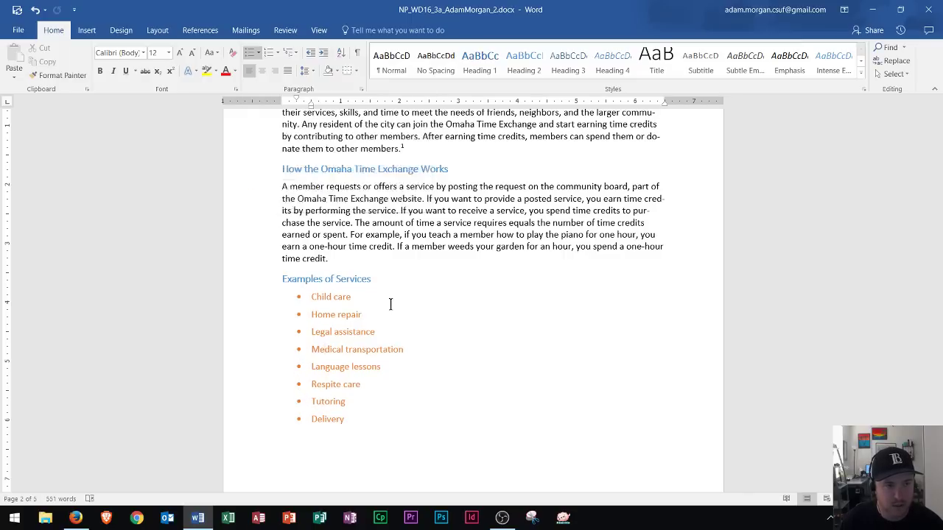
scroll(371, 272, down, 1)
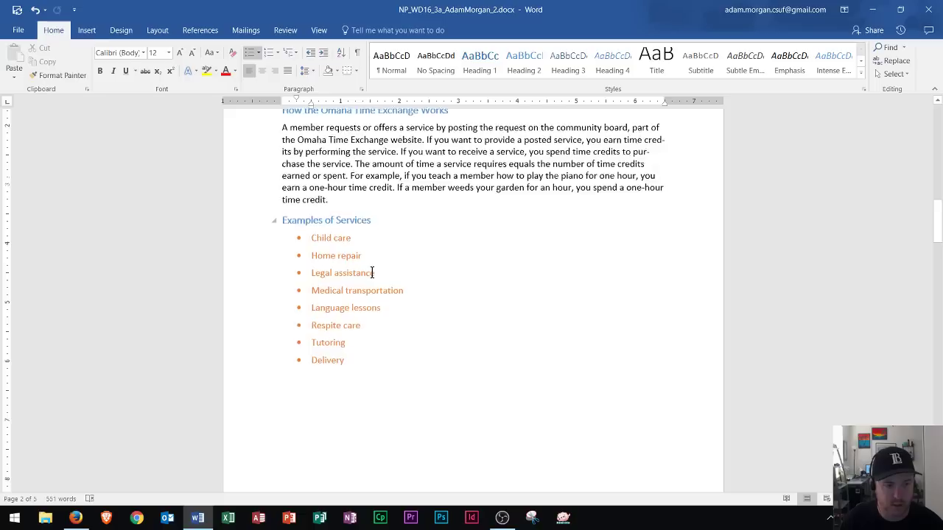
Scroll down and place the cursor in the services website footnote
scroll(371, 272, down, 2)
scroll(371, 272, down, 2)
scroll(371, 272, down, 1)
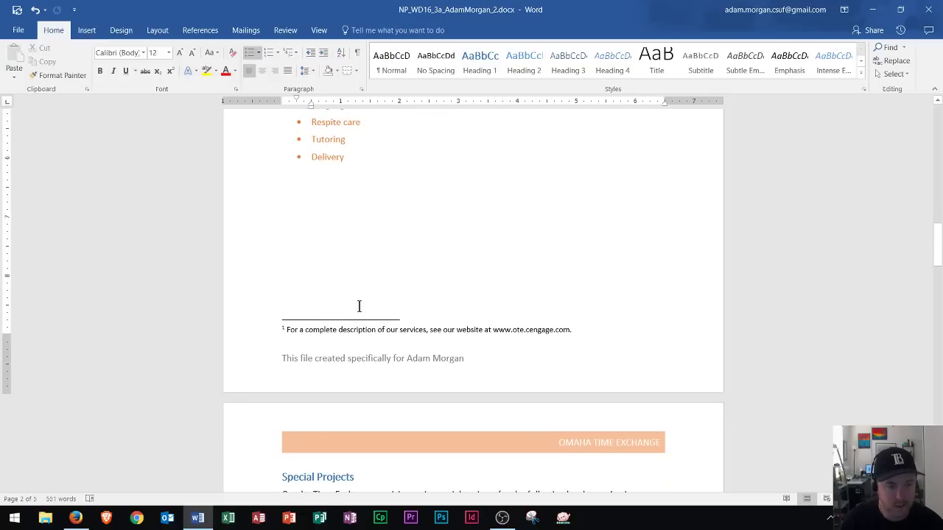
click(310, 330)
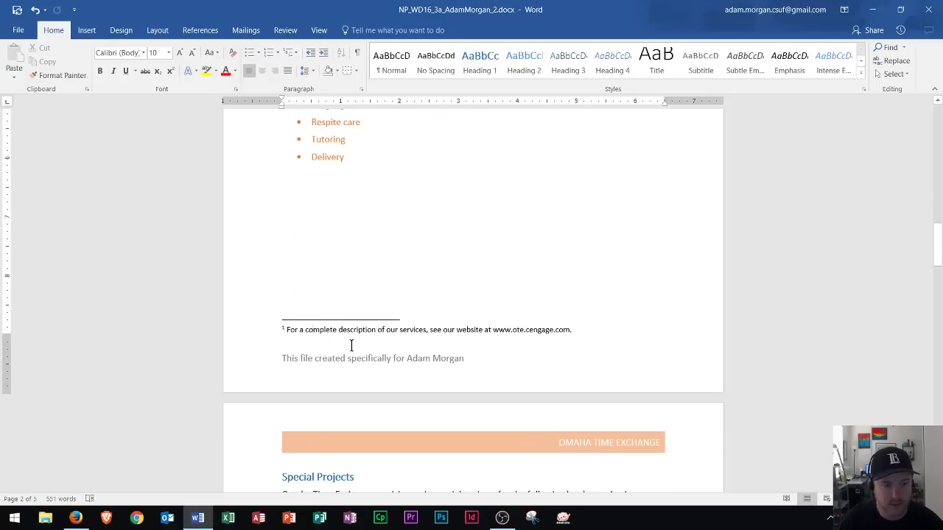
Show the References commands and scroll to review footnote 1 on the Overview paragraph
click(208, 32)
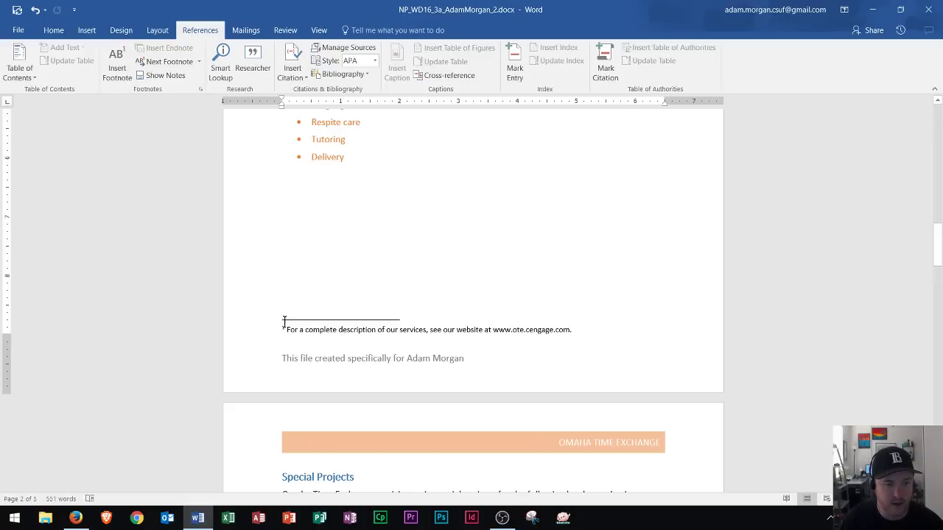
scroll(329, 320, up, 2)
scroll(329, 319, up, 1)
scroll(328, 319, up, 5)
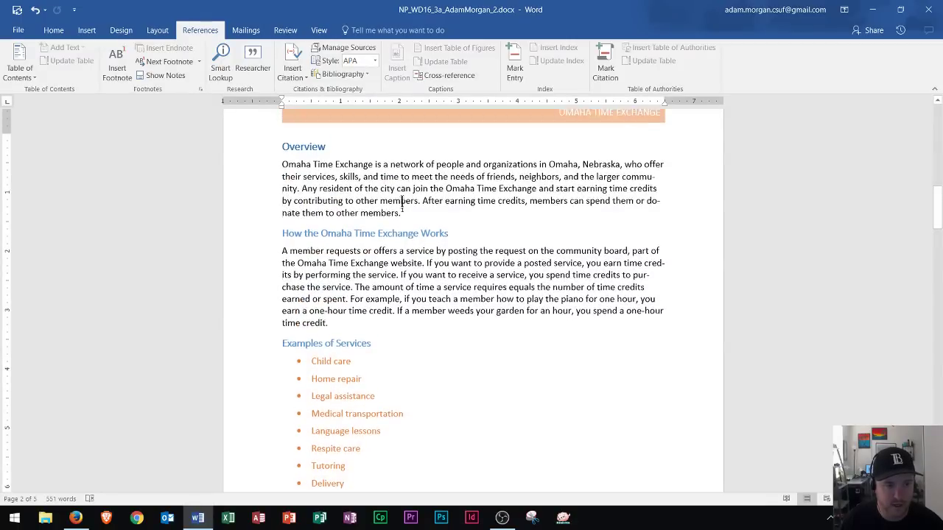
scroll(402, 217, down, 2)
scroll(329, 379, down, 2)
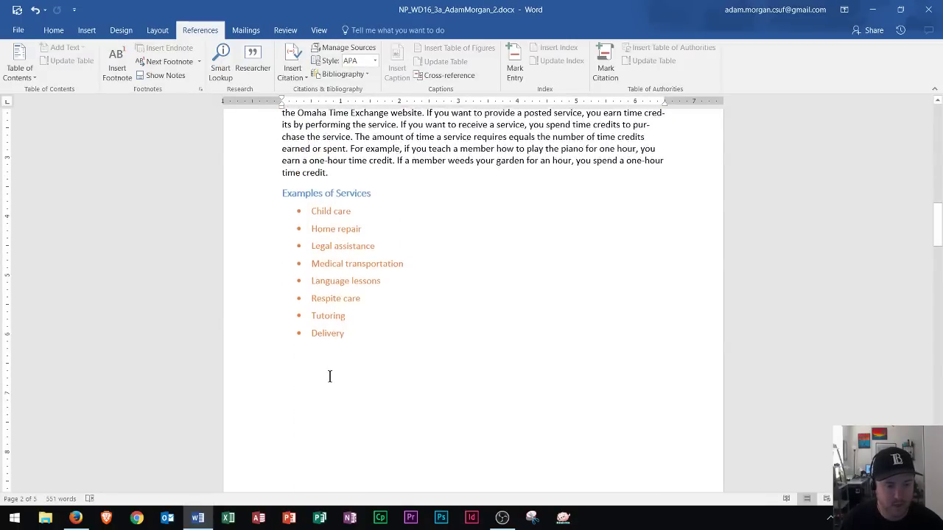
scroll(319, 336, down, 1)
scroll(409, 396, down, 1)
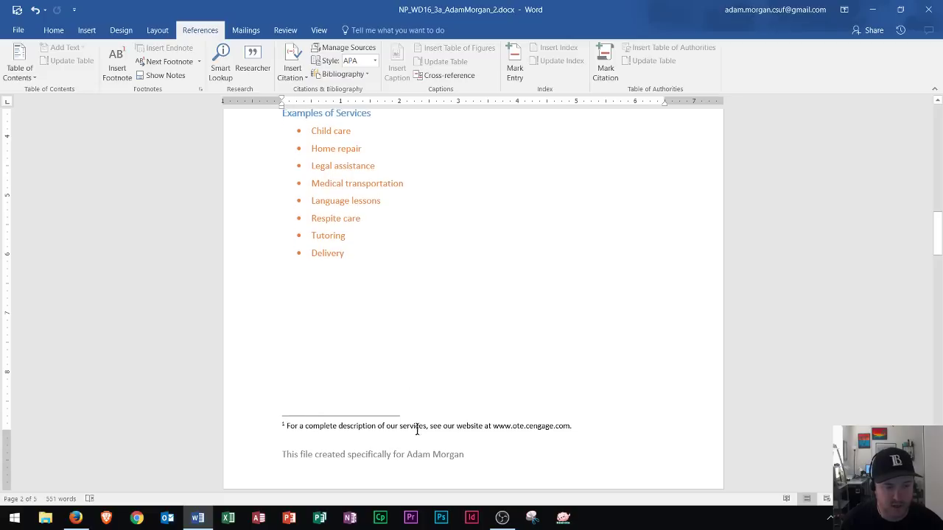
scroll(397, 353, down, 1)
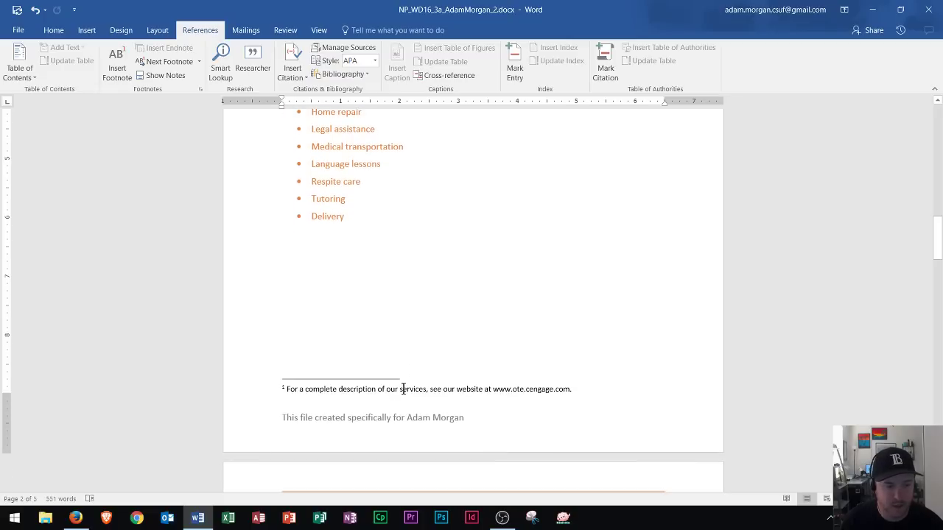
scroll(413, 357, down, 1)
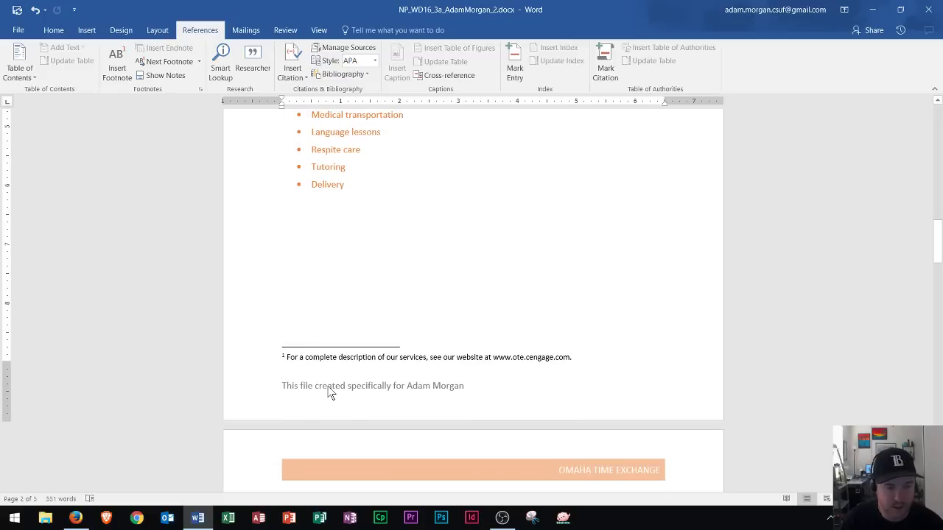
click(87, 30)
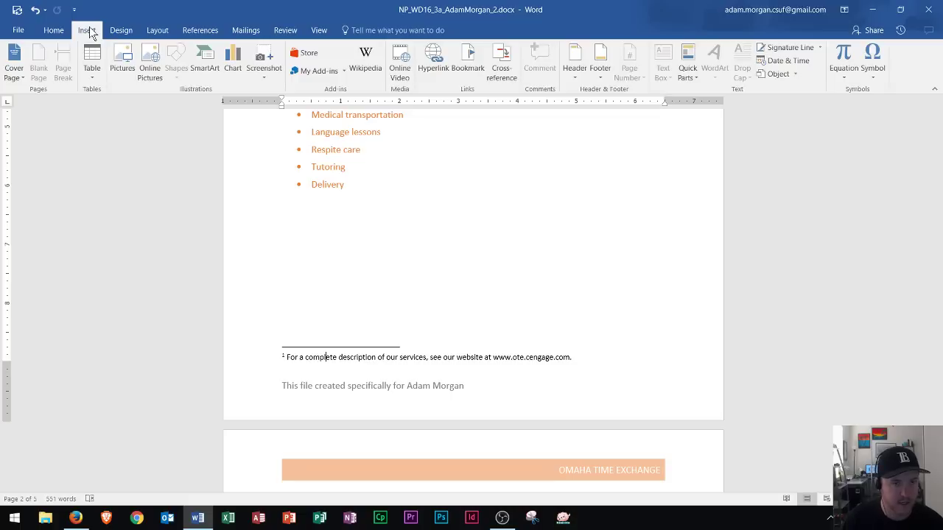
click(601, 70)
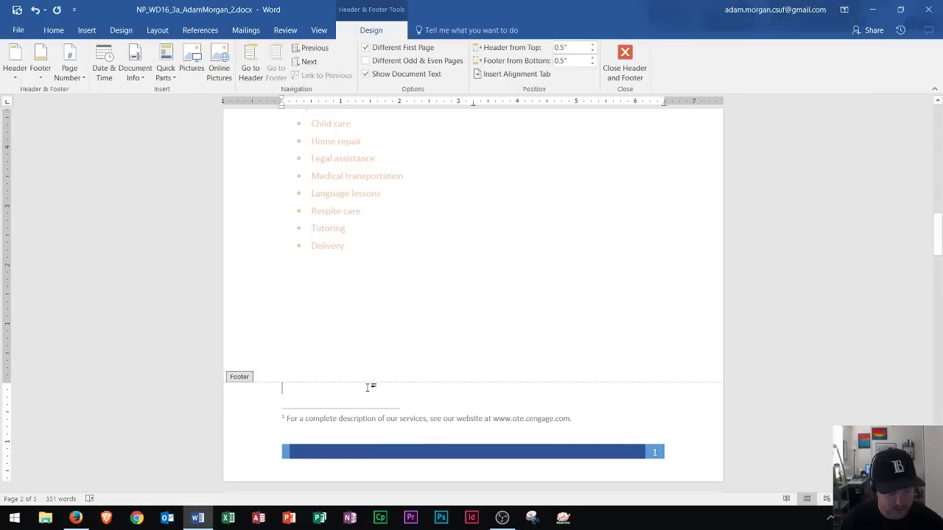
key(ctrl+z)
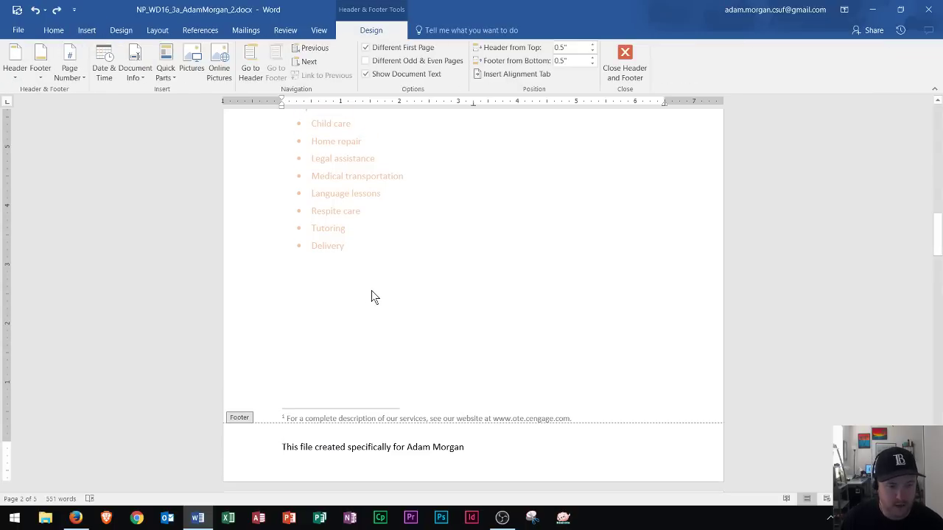
double_click(371, 290)
scroll(412, 276, down, 3)
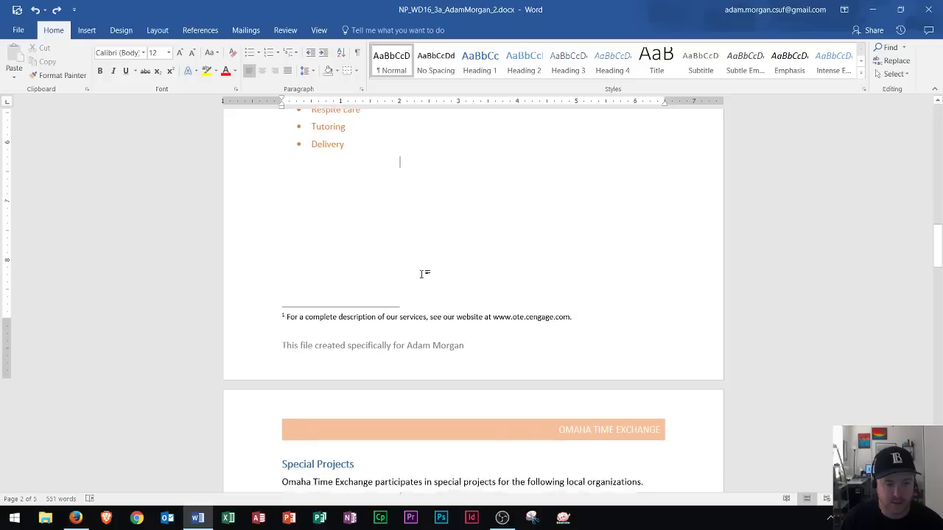
Scroll to Special Projects and select its arrow diagram listing Rest and Restore, Open Space Gardens and Neighbor to Neighbor
scroll(475, 252, down, 2)
scroll(475, 253, down, 2)
scroll(475, 253, down, 1)
scroll(475, 253, down, 1)
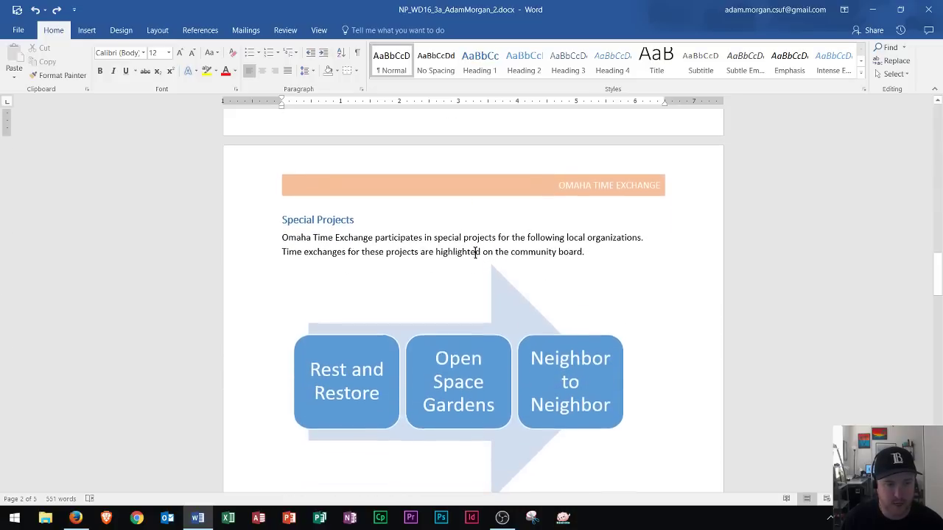
scroll(475, 253, down, 1)
click(455, 276)
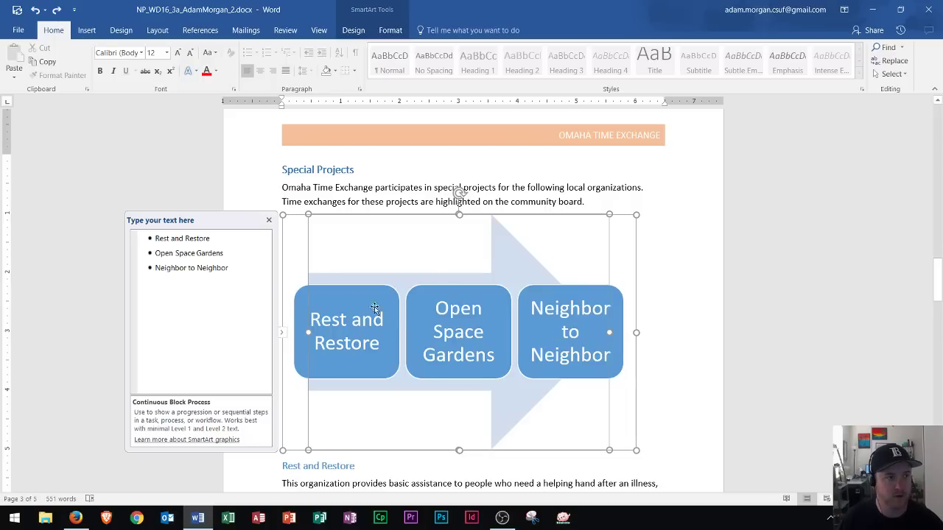
click(87, 33)
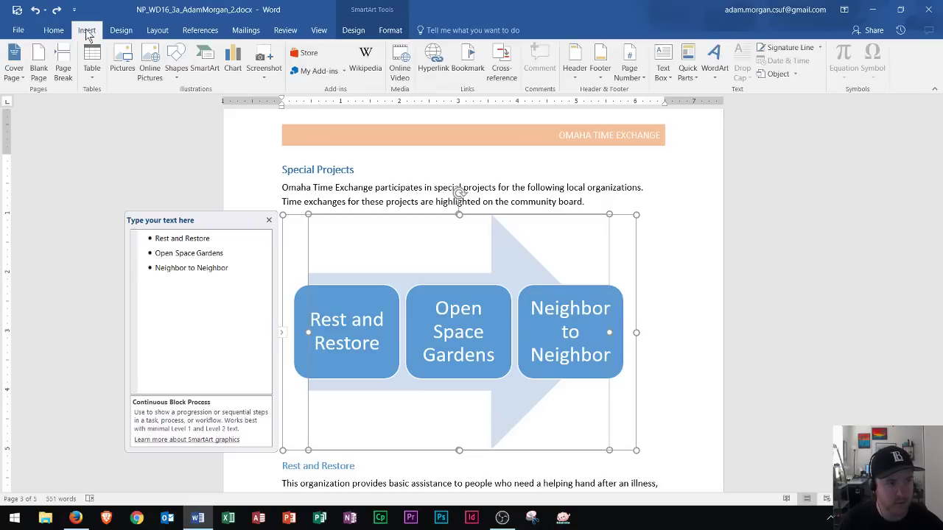
click(205, 68)
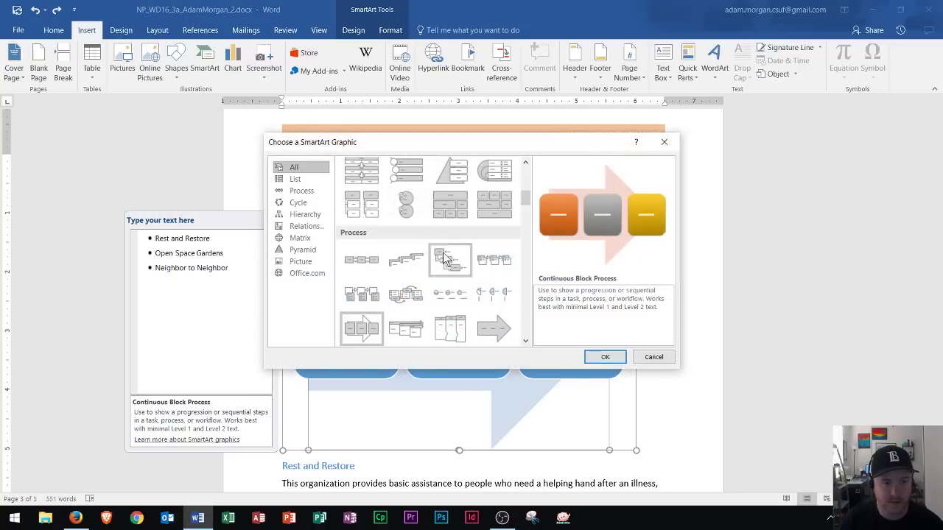
click(453, 296)
click(414, 300)
click(374, 294)
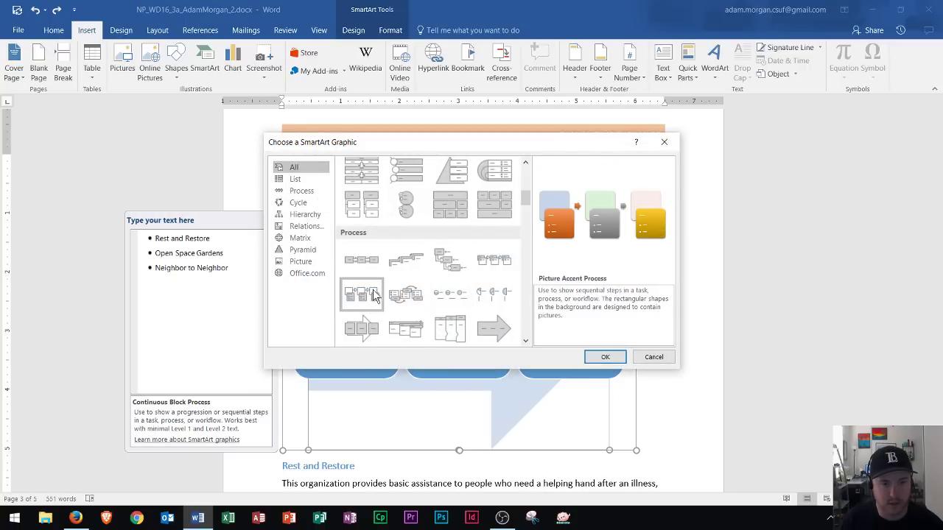
click(372, 214)
click(435, 198)
click(434, 174)
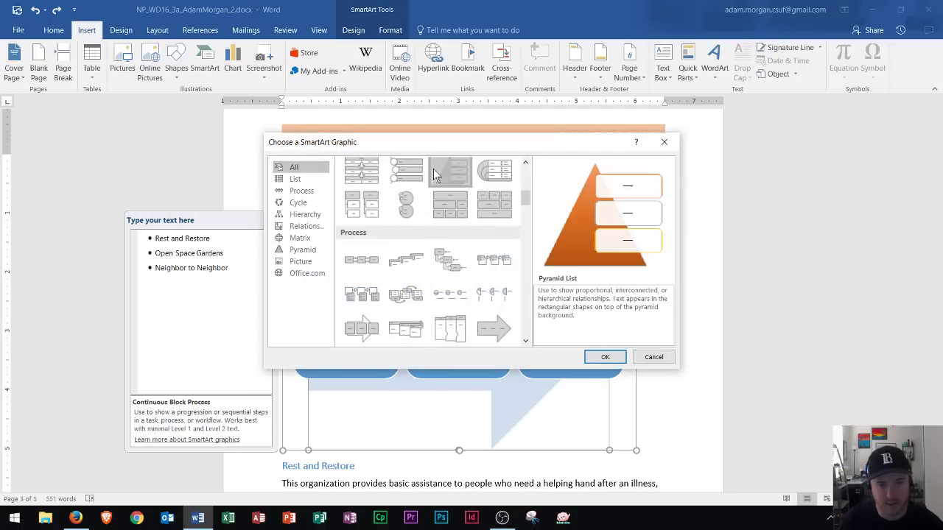
click(409, 175)
click(361, 173)
click(302, 181)
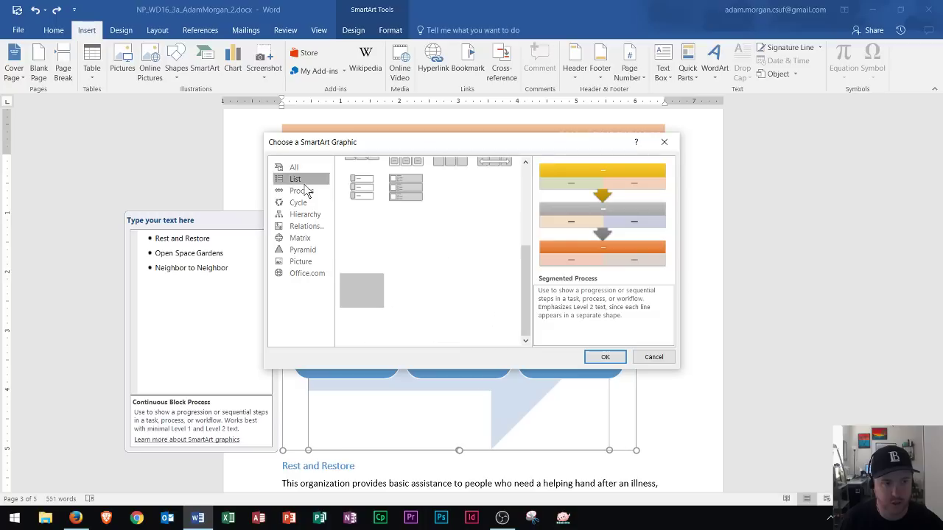
click(300, 202)
click(302, 238)
click(306, 274)
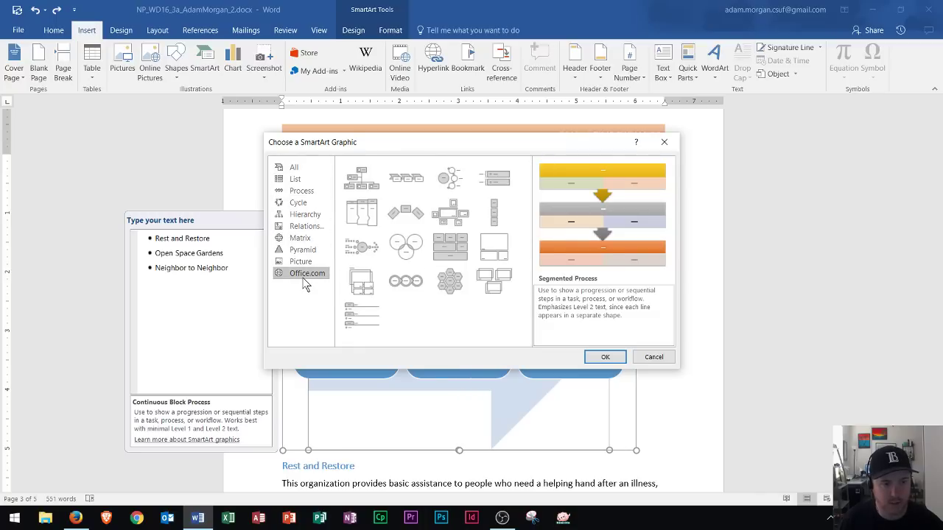
click(406, 213)
click(442, 276)
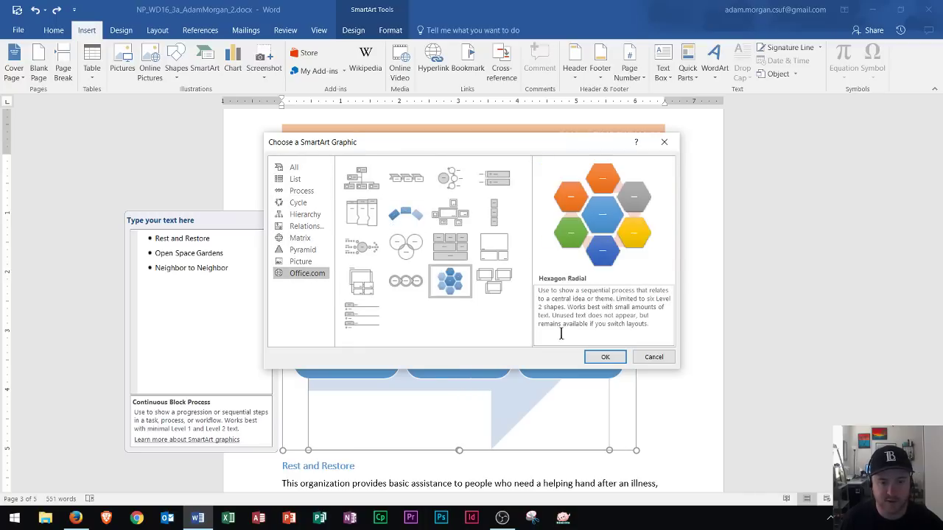
click(652, 358)
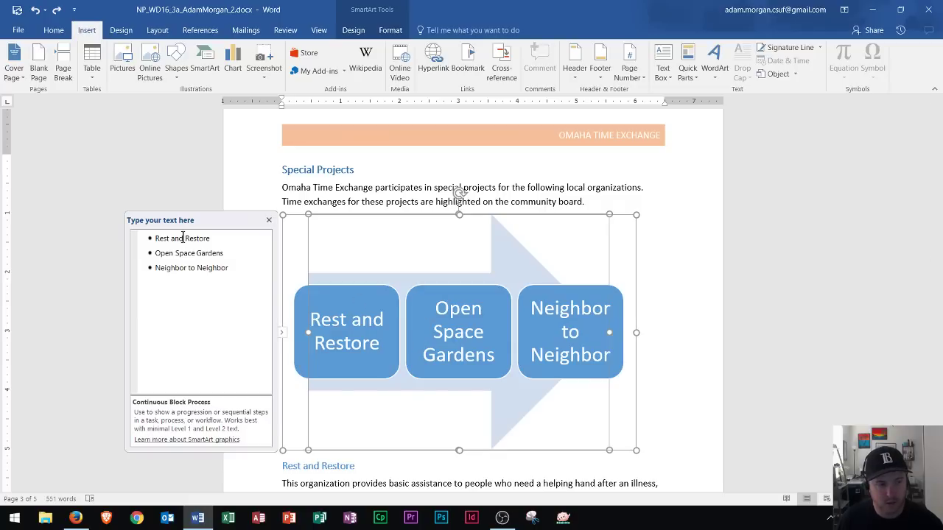
click(362, 325)
Toggle the diagram's text pane off and on, and preview Change Colors without recolouring it
click(189, 237)
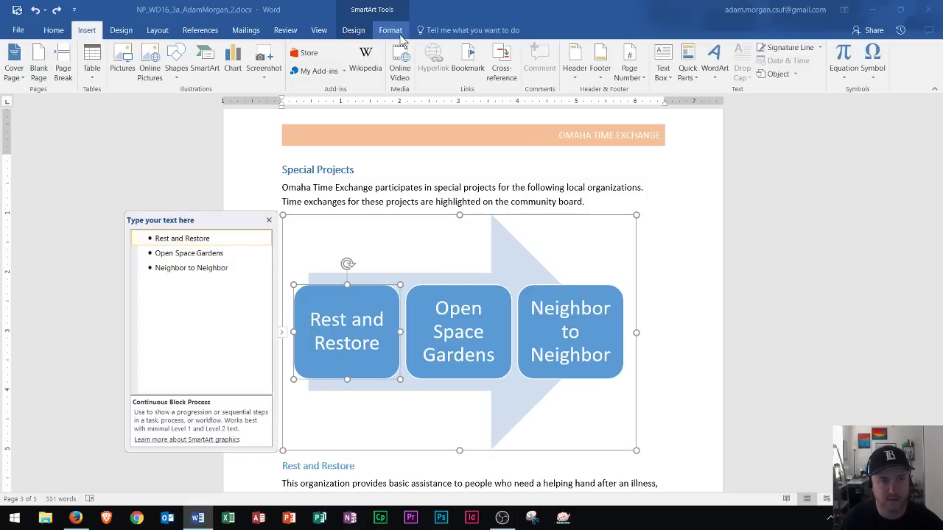
click(353, 30)
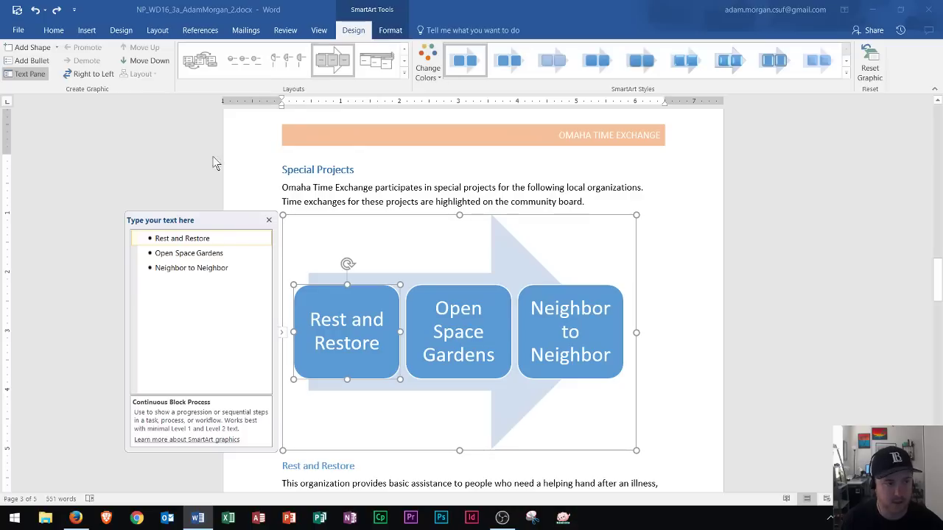
click(26, 74)
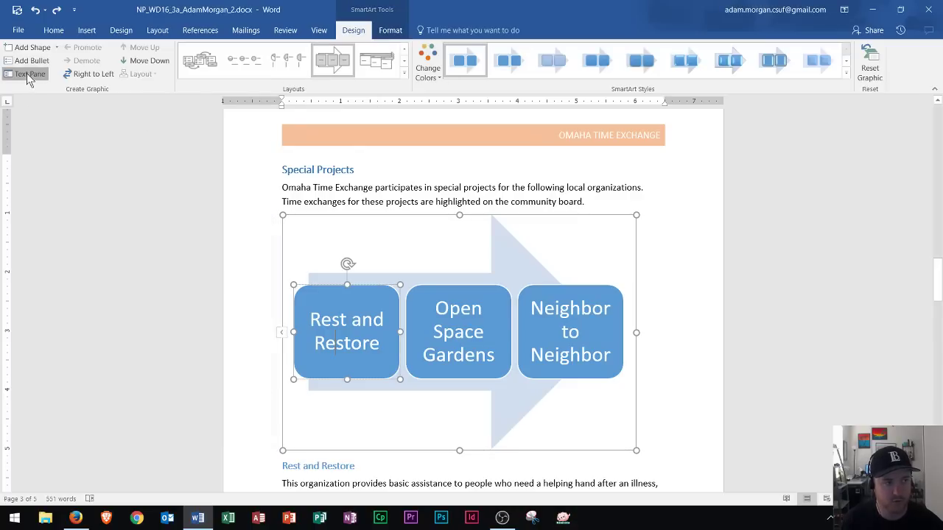
click(26, 74)
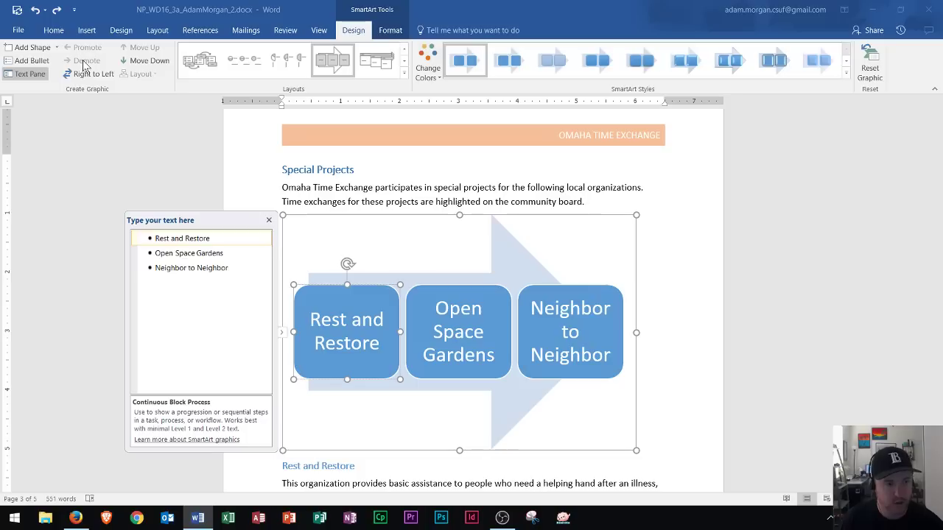
click(426, 63)
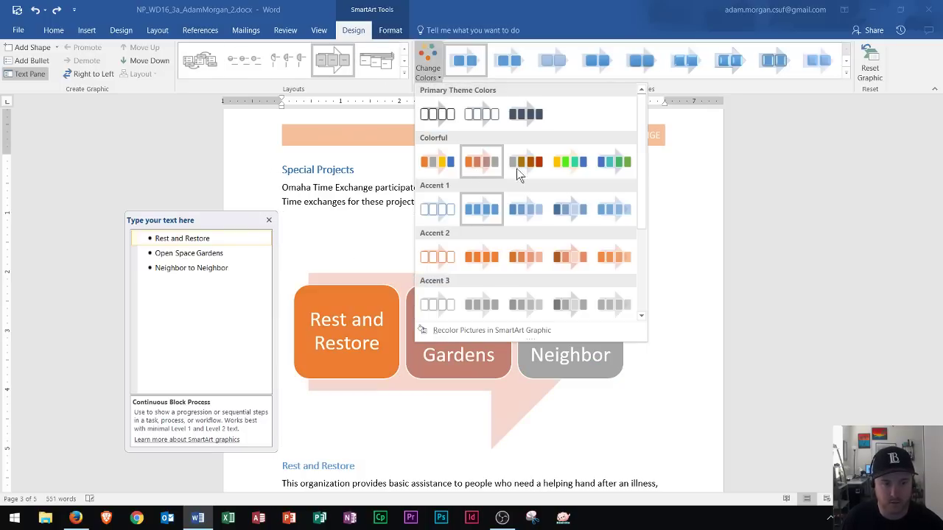
click(442, 74)
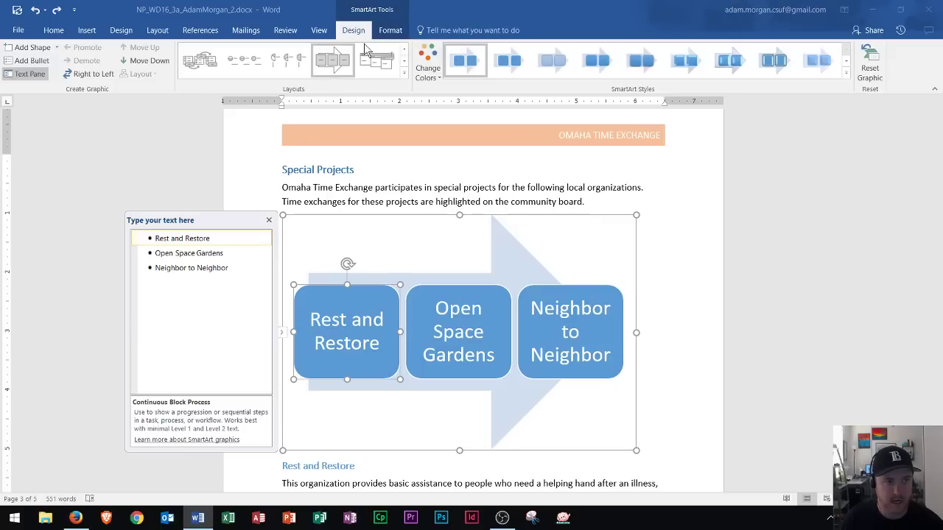
Preview the Rest and Restore shape fill and the diagram Position choices, closing both unchanged
click(386, 34)
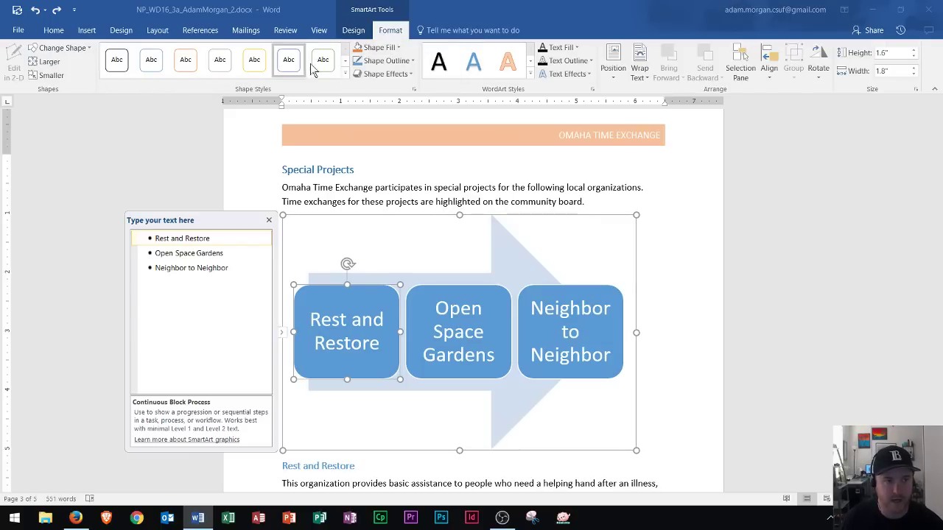
click(377, 47)
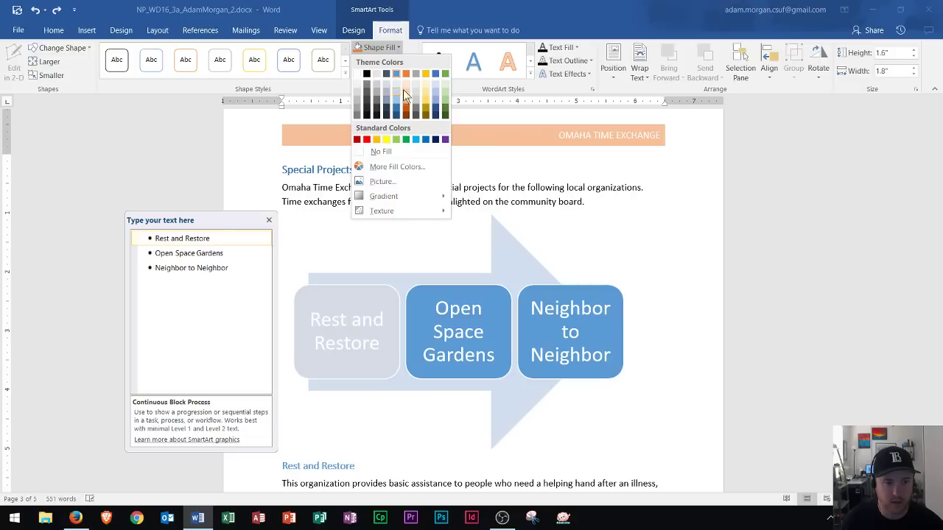
click(443, 7)
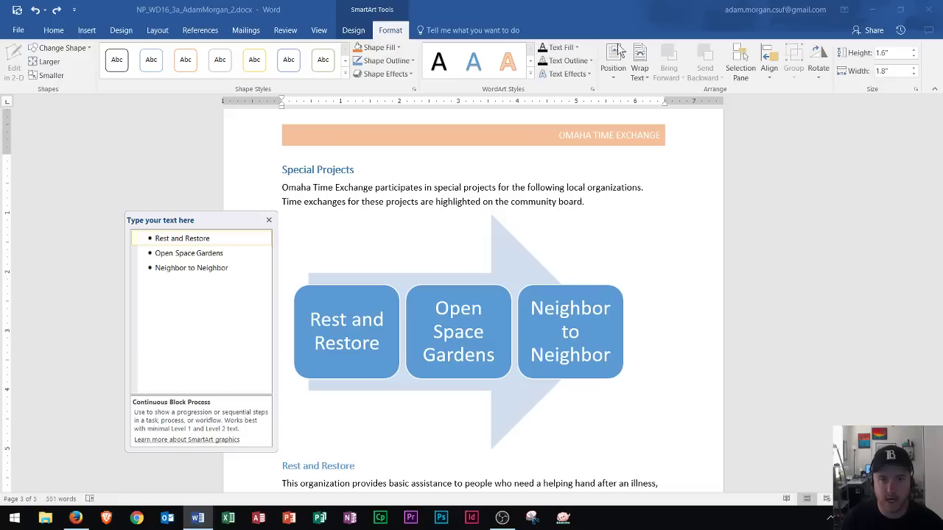
click(621, 73)
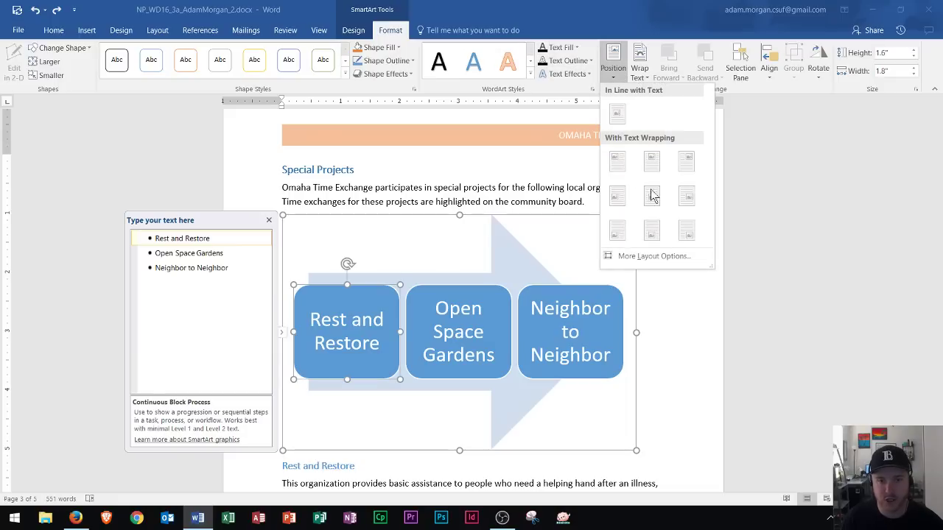
click(607, 79)
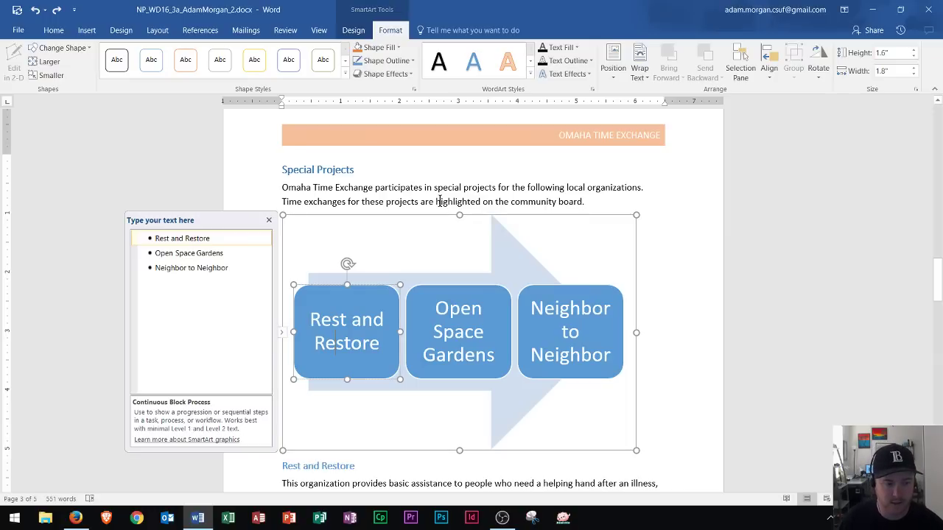
Leave the diagram and scroll down to the Service Participation table
click(432, 195)
scroll(398, 202, down, 3)
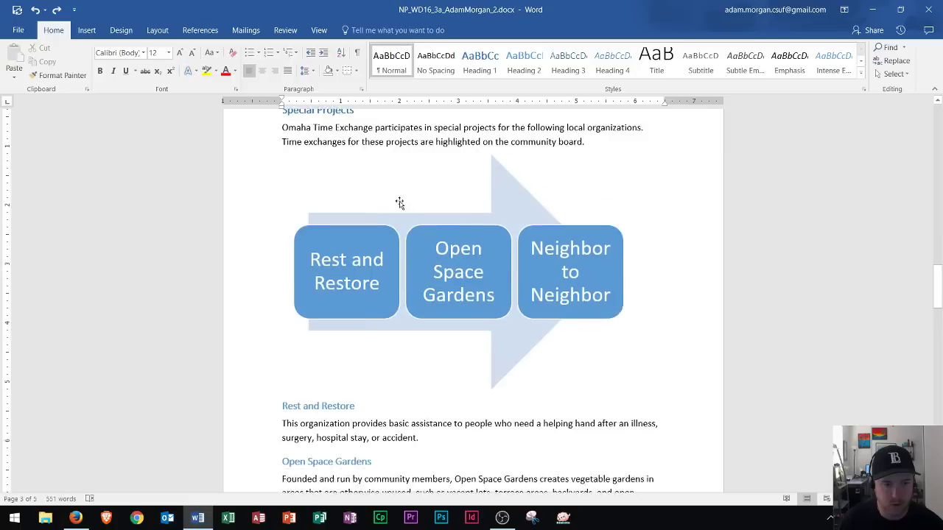
scroll(401, 214, down, 2)
scroll(404, 219, down, 2)
scroll(405, 218, down, 1)
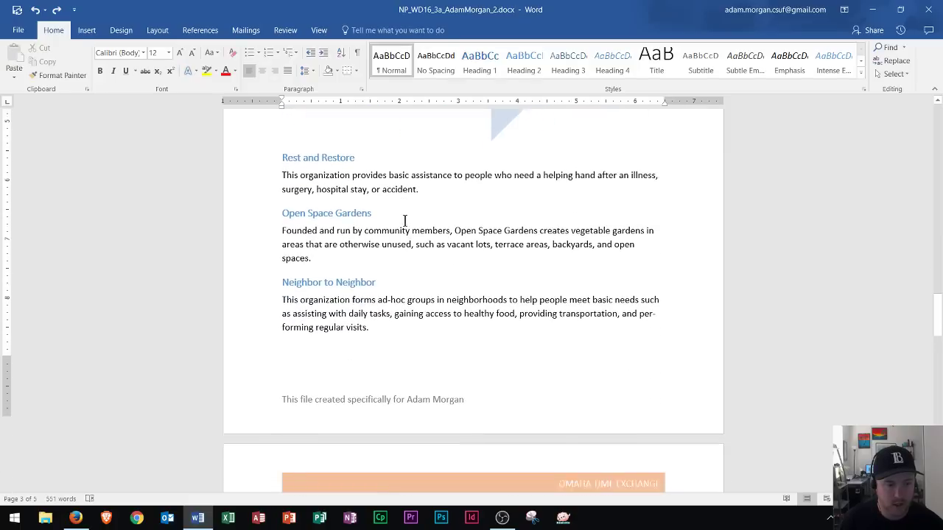
scroll(404, 221, down, 2)
scroll(400, 225, down, 5)
scroll(398, 225, down, 2)
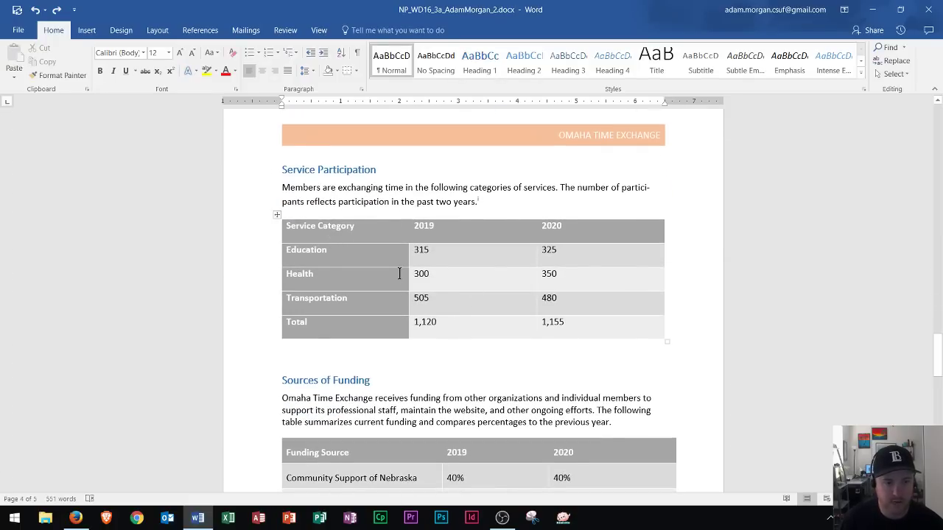
From inside the Service Participation table, preview the Insert Table grid and close it without adding one
click(367, 234)
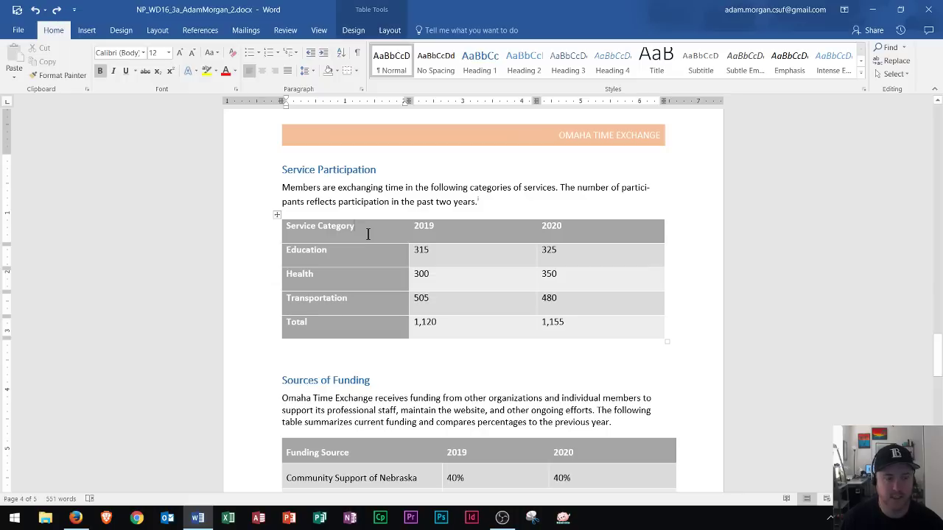
click(86, 31)
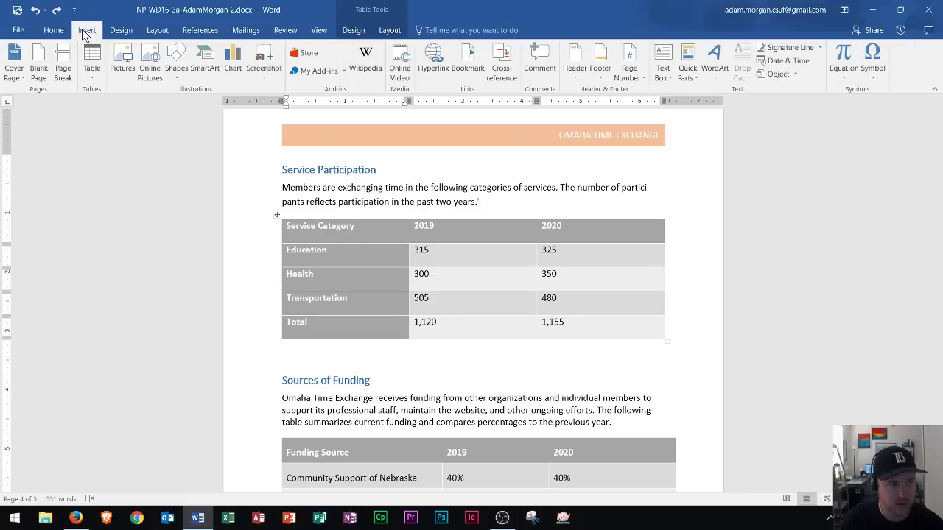
click(98, 76)
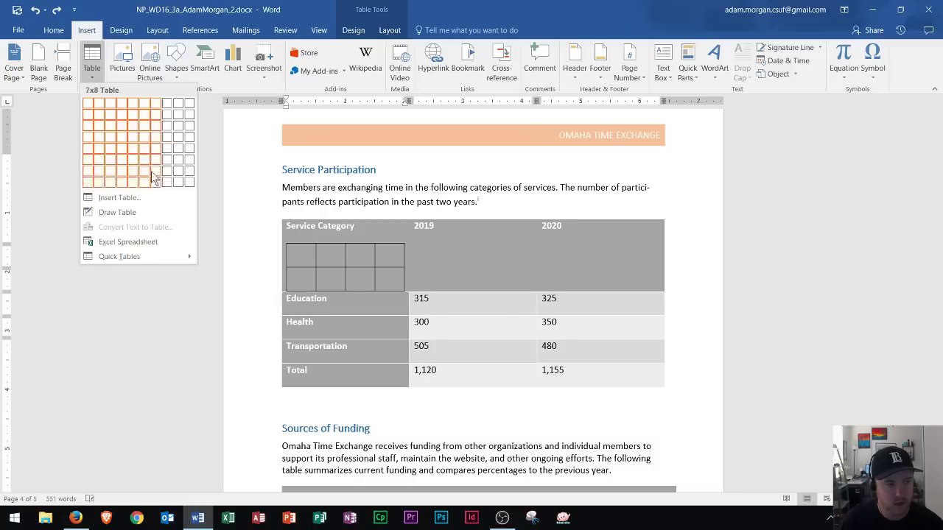
click(414, 183)
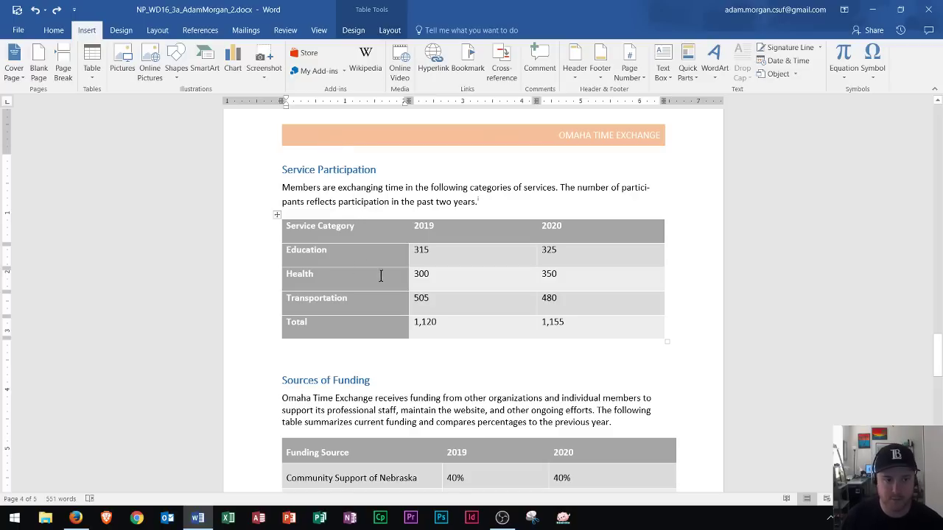
Preview Banded Columns and Health cell shading colours, leaving the table's original look
click(358, 31)
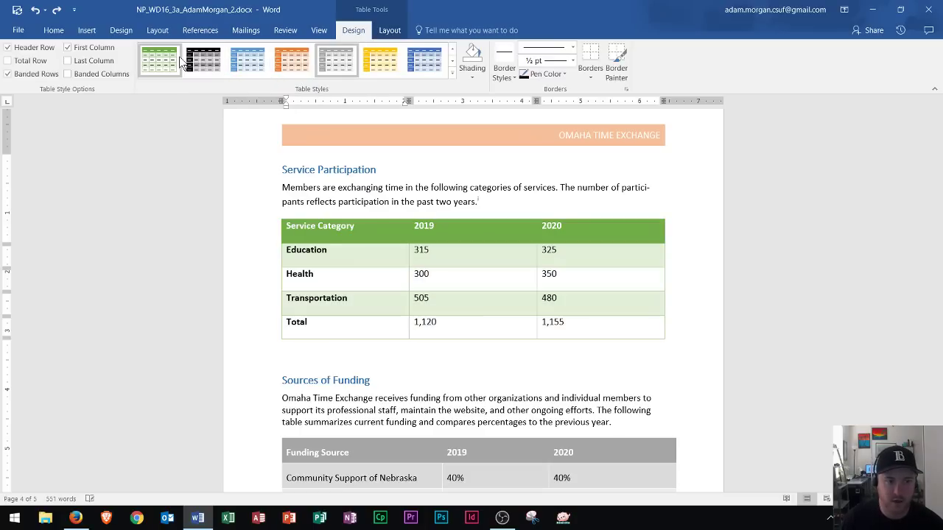
click(67, 74)
click(67, 74)
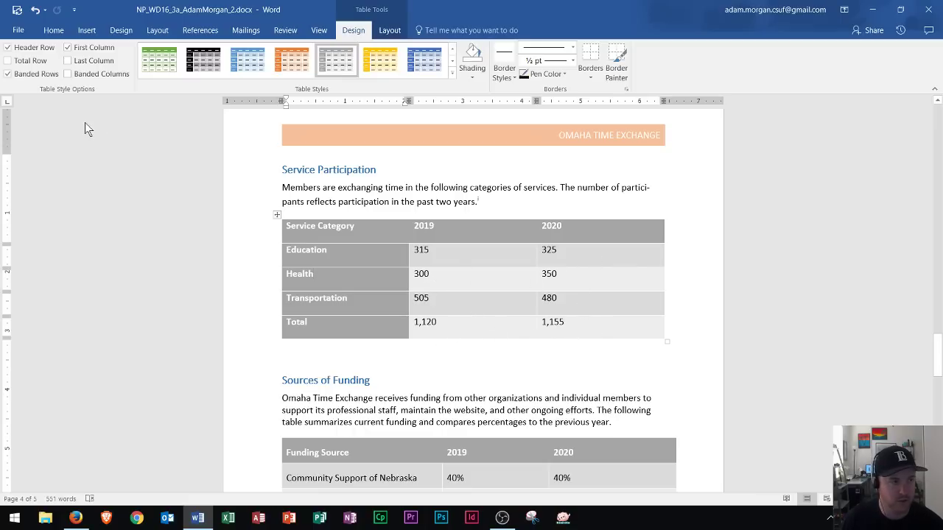
click(70, 76)
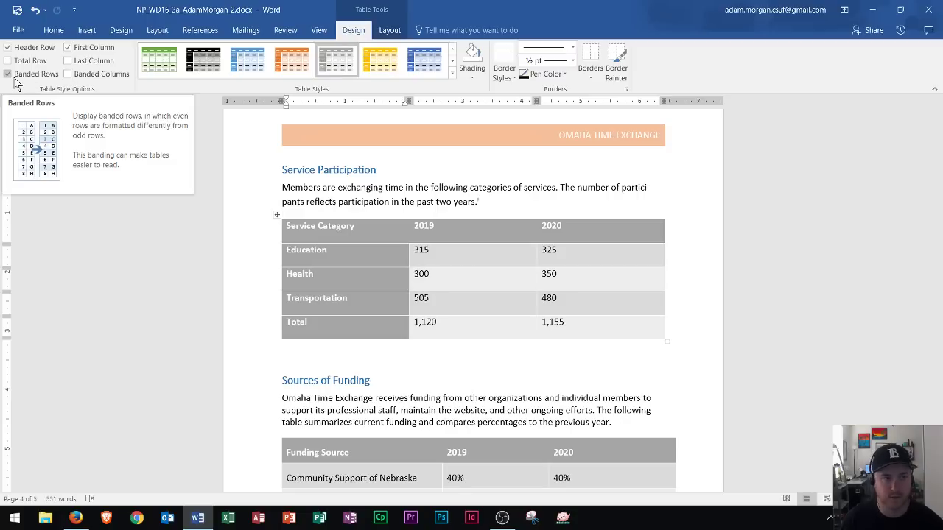
click(475, 74)
click(475, 74)
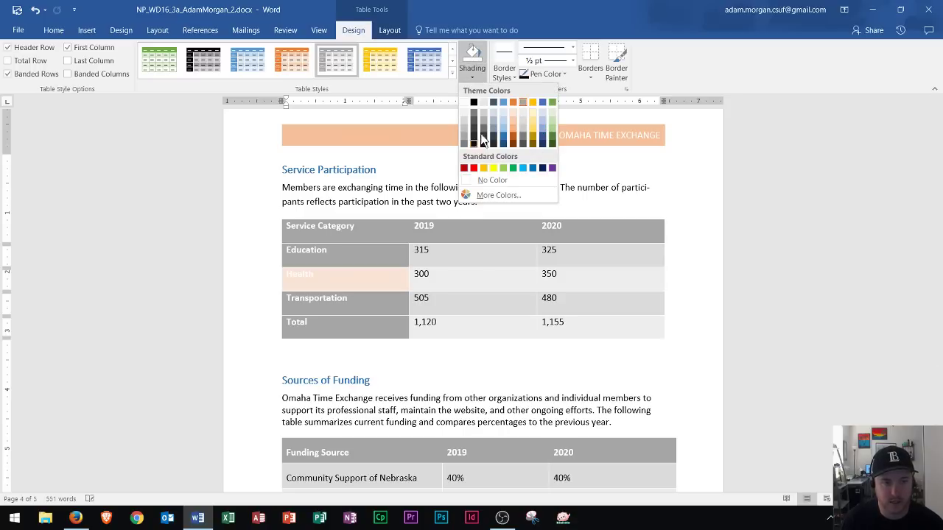
click(470, 70)
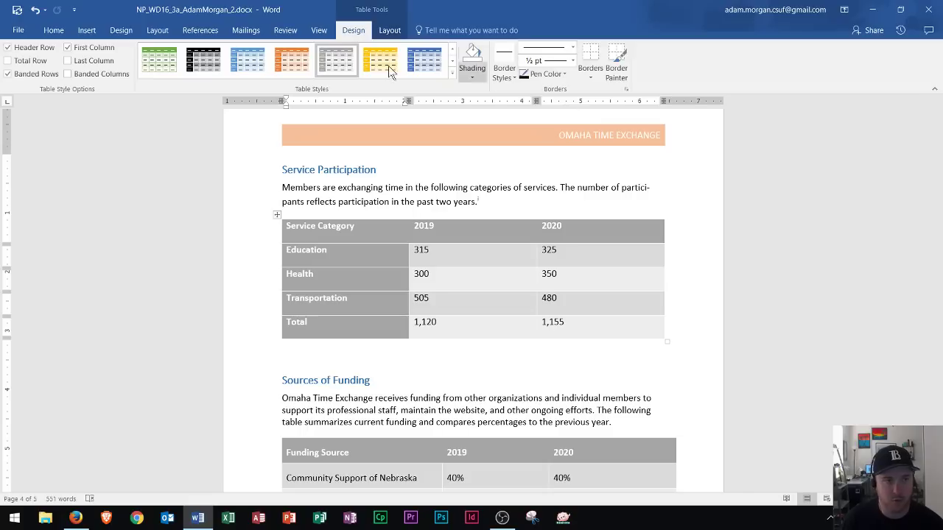
click(393, 33)
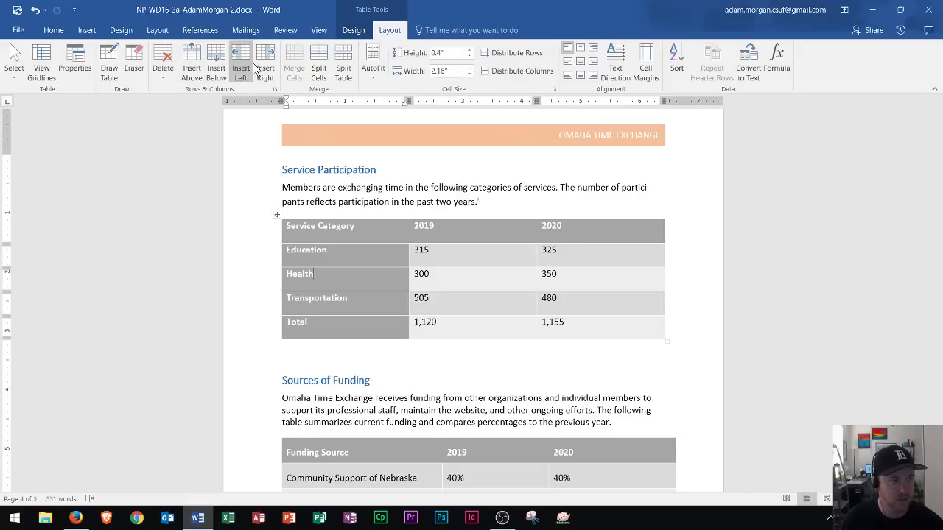
Close AutoFit without applying it, then show the table's Delete cells, columns, rows or table choices
click(372, 74)
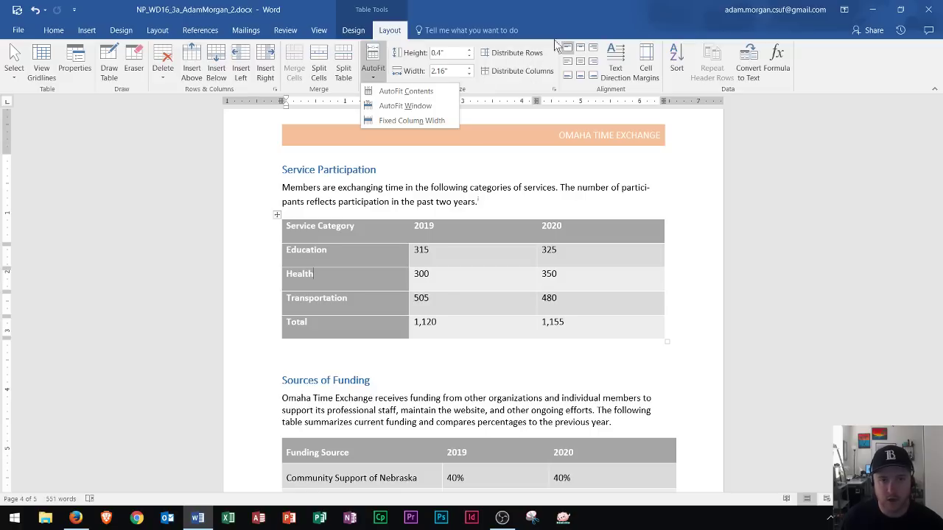
click(628, 25)
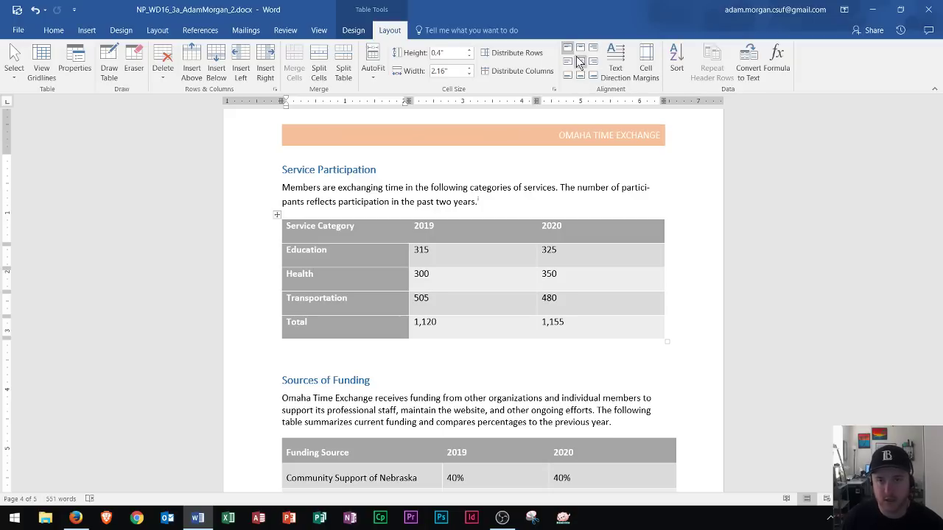
scroll(366, 255, down, 1)
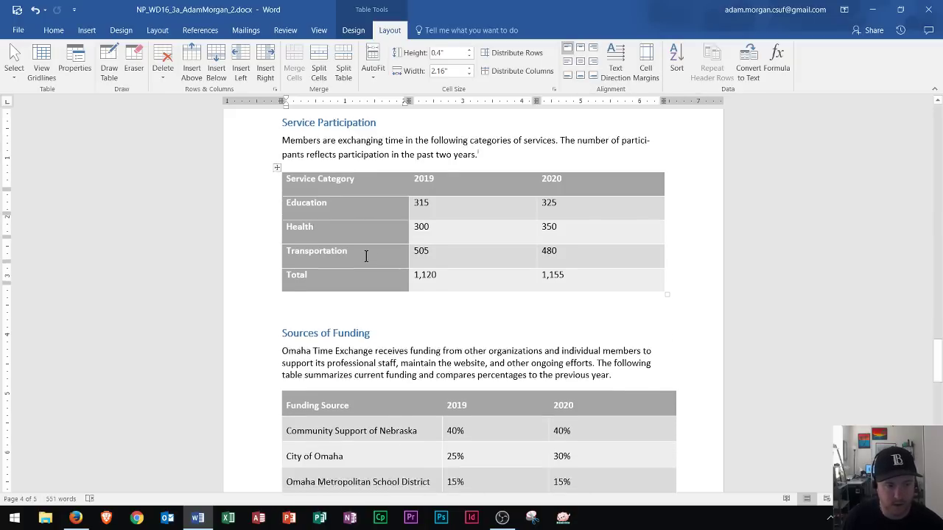
scroll(360, 257, down, 1)
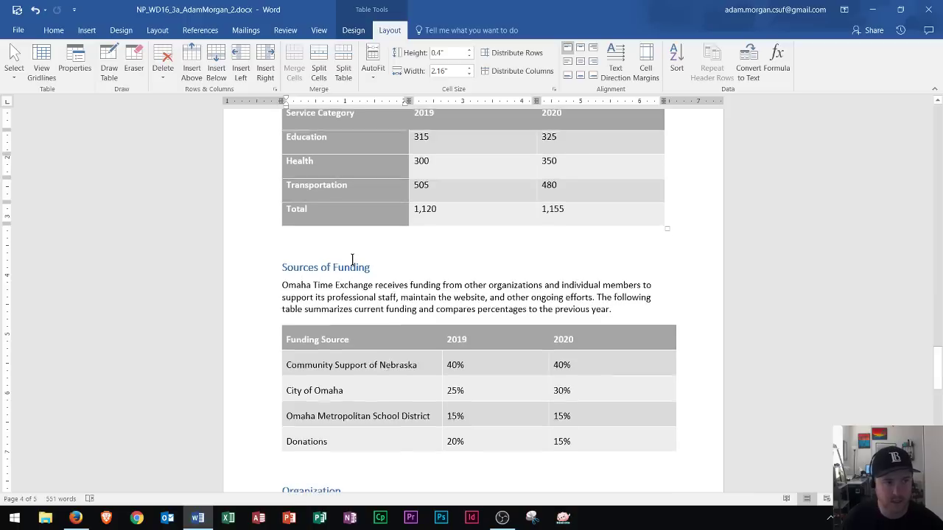
click(159, 70)
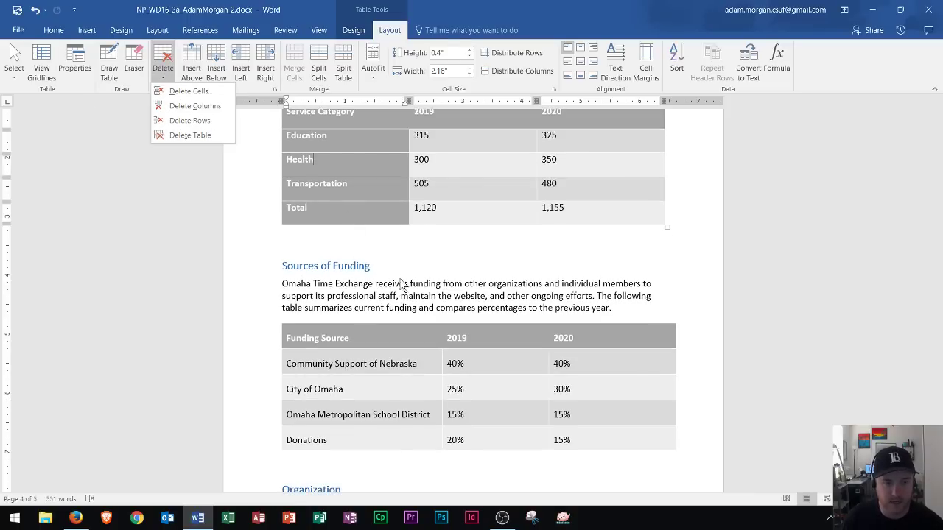
Close the Delete menu without removing anything and scroll down to page 5
click(401, 284)
scroll(402, 272, down, 1)
scroll(402, 269, down, 2)
scroll(402, 263, down, 1)
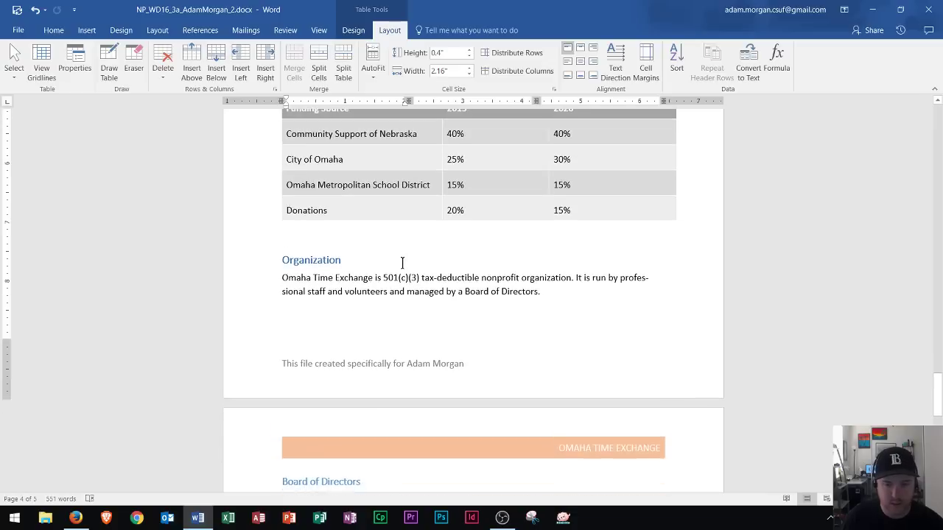
scroll(402, 263, down, 1)
scroll(402, 263, down, 2)
scroll(402, 263, down, 1)
scroll(403, 263, down, 2)
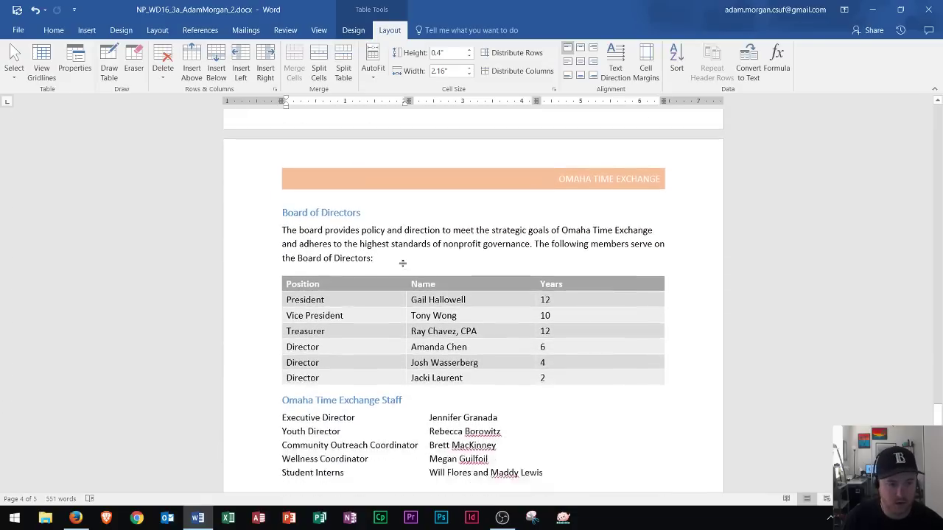
scroll(402, 263, down, 1)
scroll(402, 263, down, 1)
scroll(402, 262, down, 2)
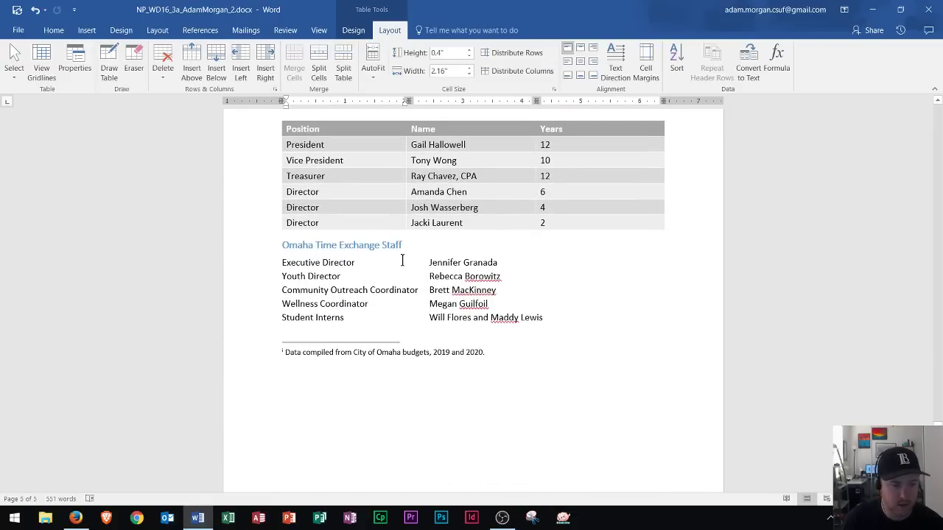
scroll(402, 262, down, 4)
Place the cursor in the City of Omaha 2019–2020 budgets footnote and show the References tools
scroll(387, 250, up, 1)
scroll(305, 287, up, 1)
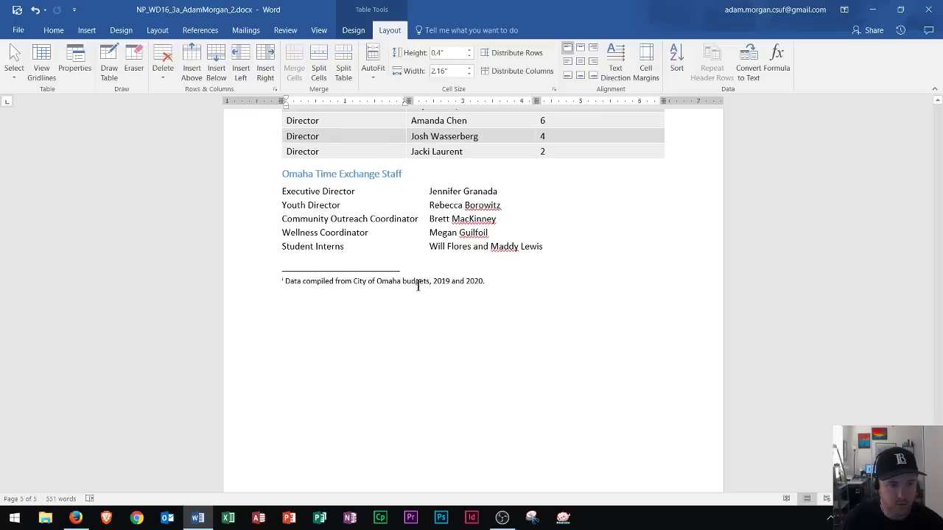
click(363, 287)
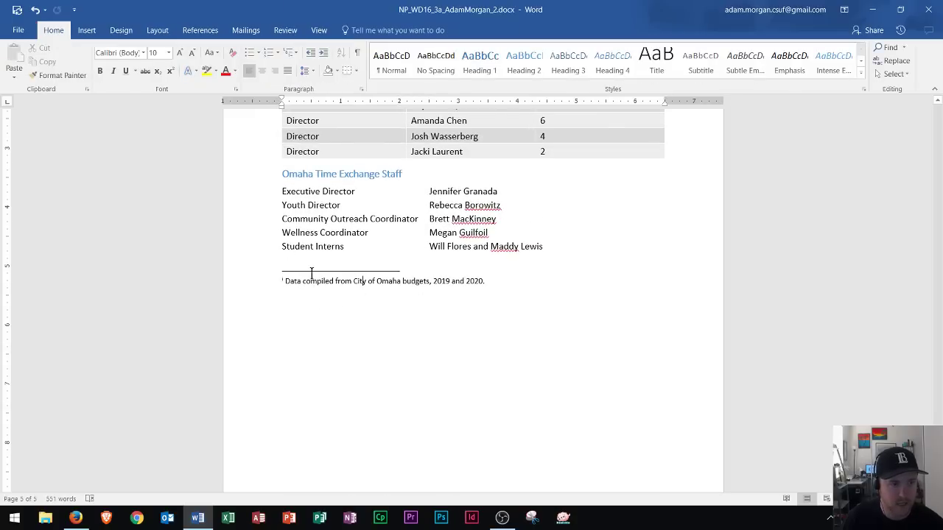
scroll(312, 273, up, 1)
click(184, 29)
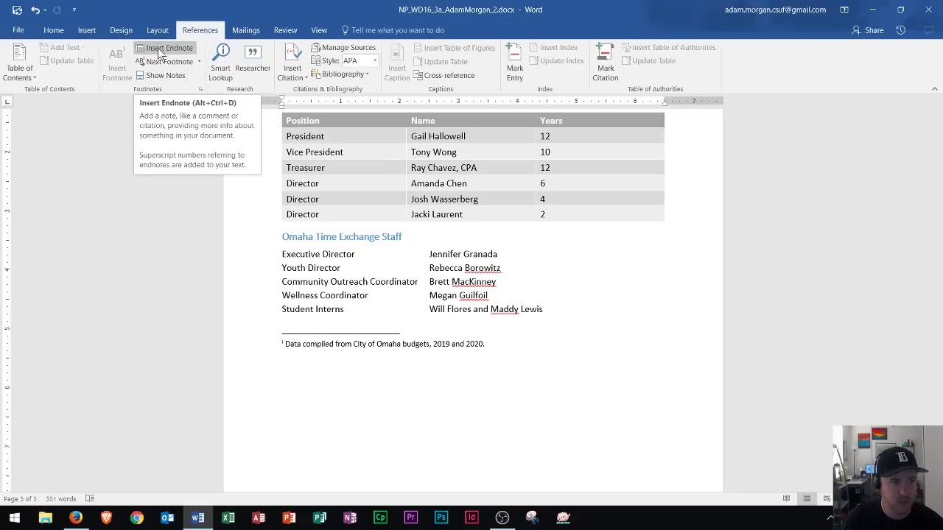
click(480, 281)
scroll(460, 223, down, 4)
scroll(461, 223, up, 5)
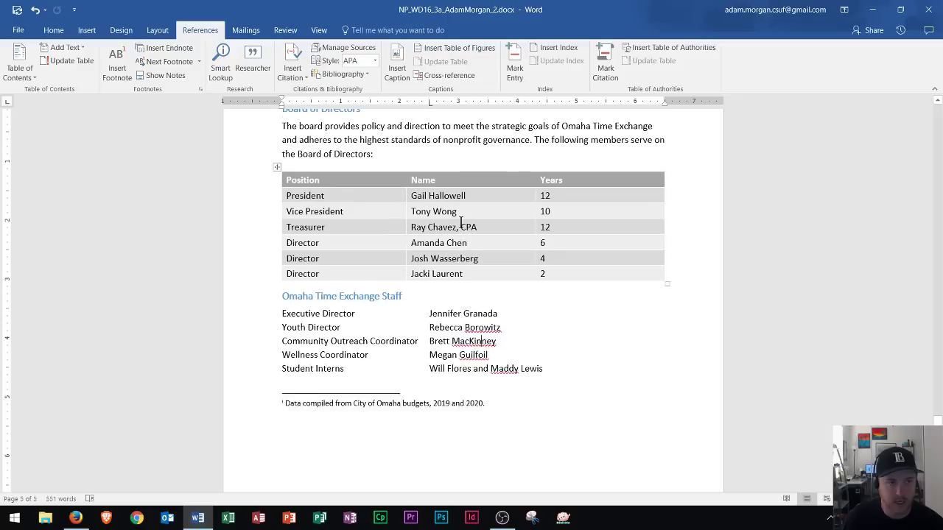
scroll(422, 204, up, 2)
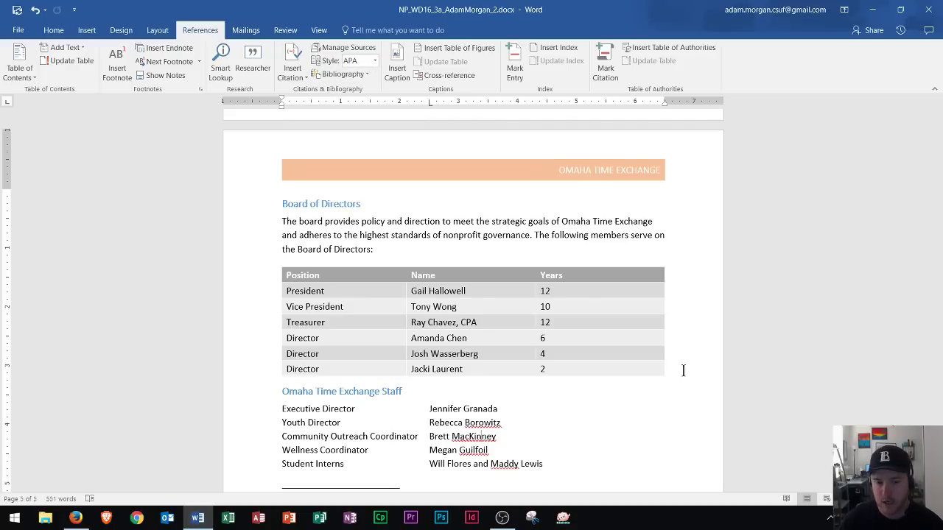
scroll(682, 370, down, 3)
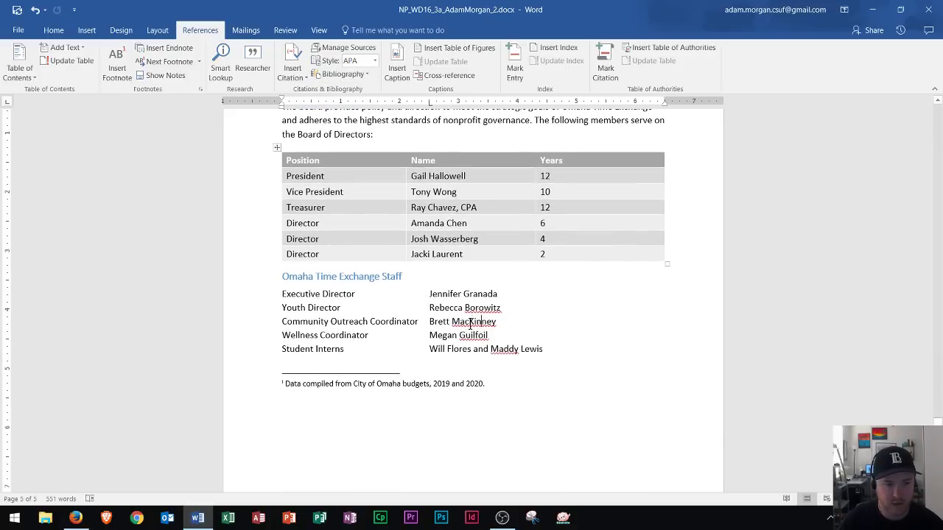